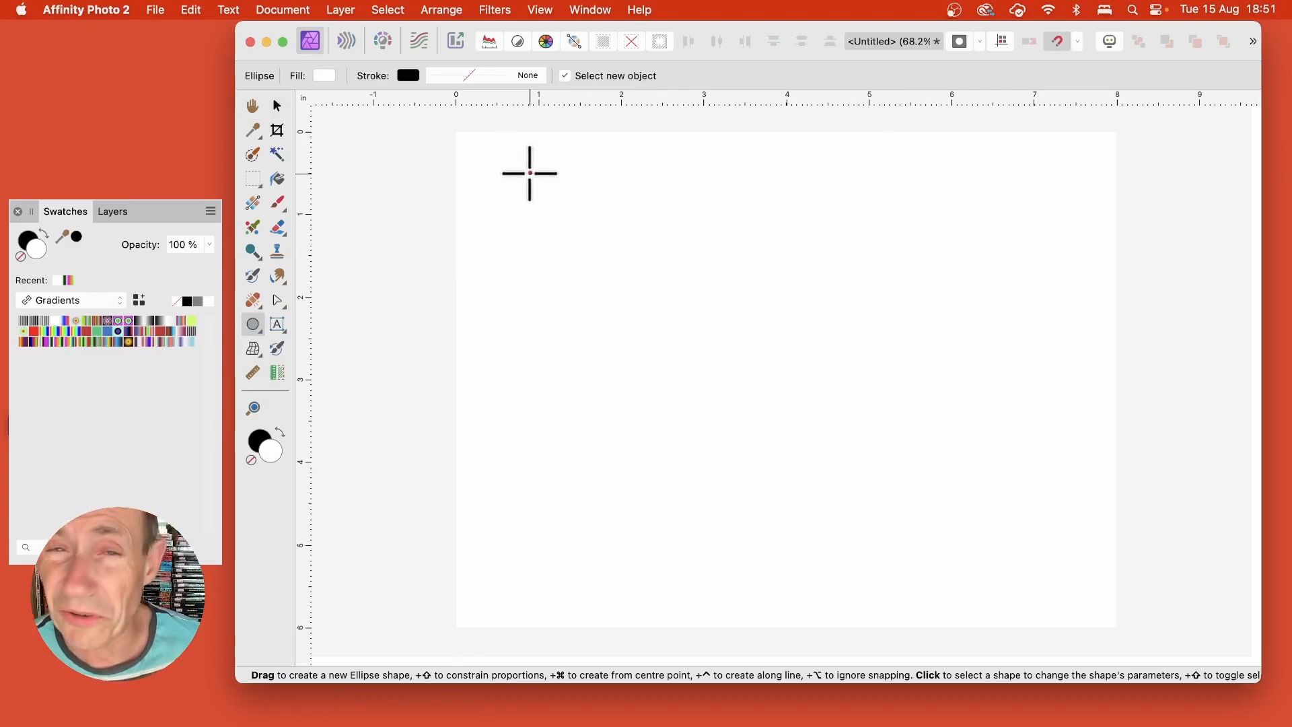
Draw a circle about 4.8 in across on the page and create a pixel selection from its outline
{"action": "mouse_move", "coordinate": [537, 177]}
{"action": "left_mouse_down"}
{"action": "mouse_move", "coordinate": [696, 317]}
{"action": "mouse_move", "coordinate": [938, 490]}
{"action": "left_mouse_up"}
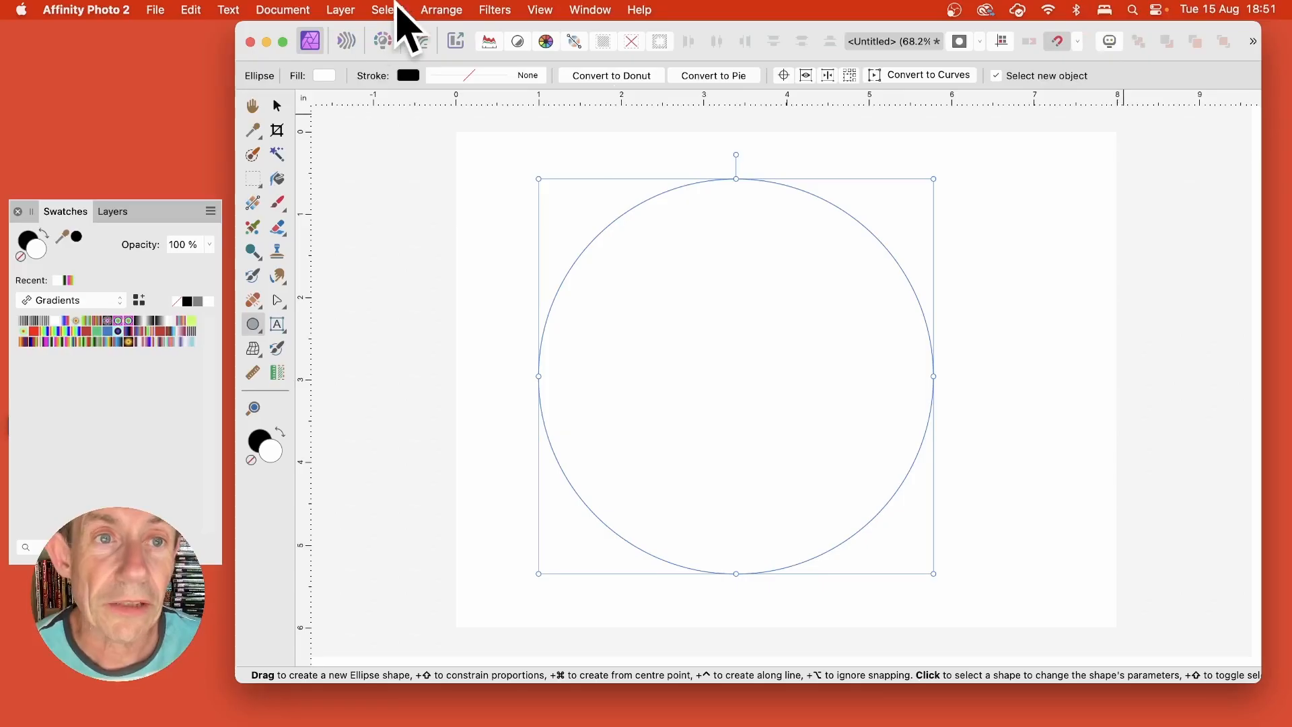
{"action": "left_click", "coordinate": [395, 9]}
{"action": "left_click", "coordinate": [414, 109]}
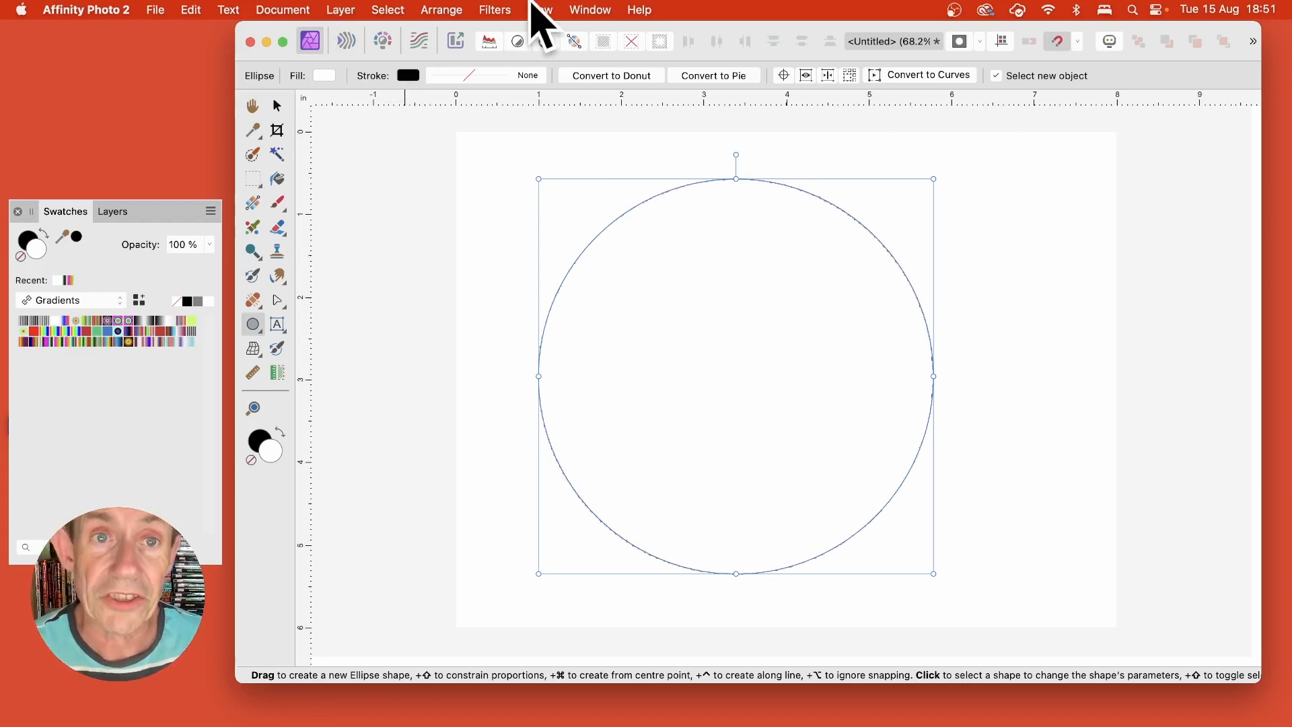
Apply Perlin Noise inside the circular selection with 16 px octaves, 408.7 px zoom, 0 px persistence and Difference blending
{"action": "left_click", "coordinate": [498, 9]}
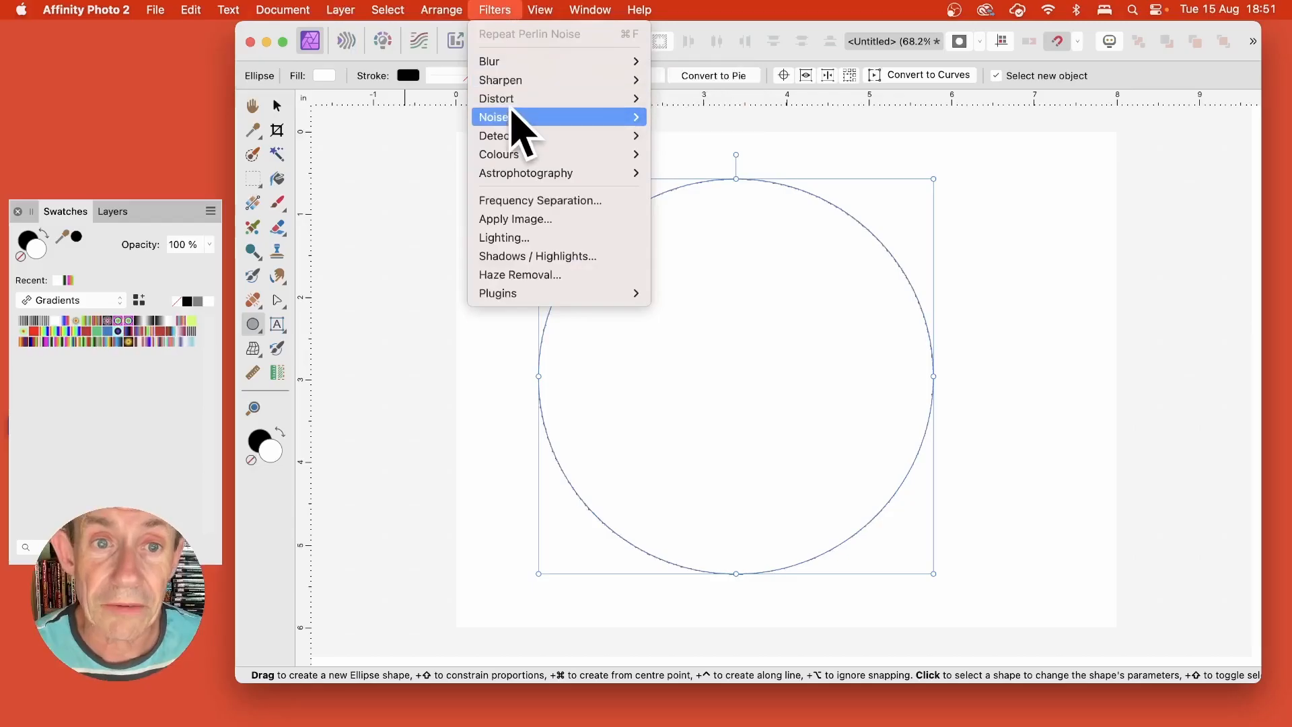
{"action": "mouse_move", "coordinate": [531, 119]}
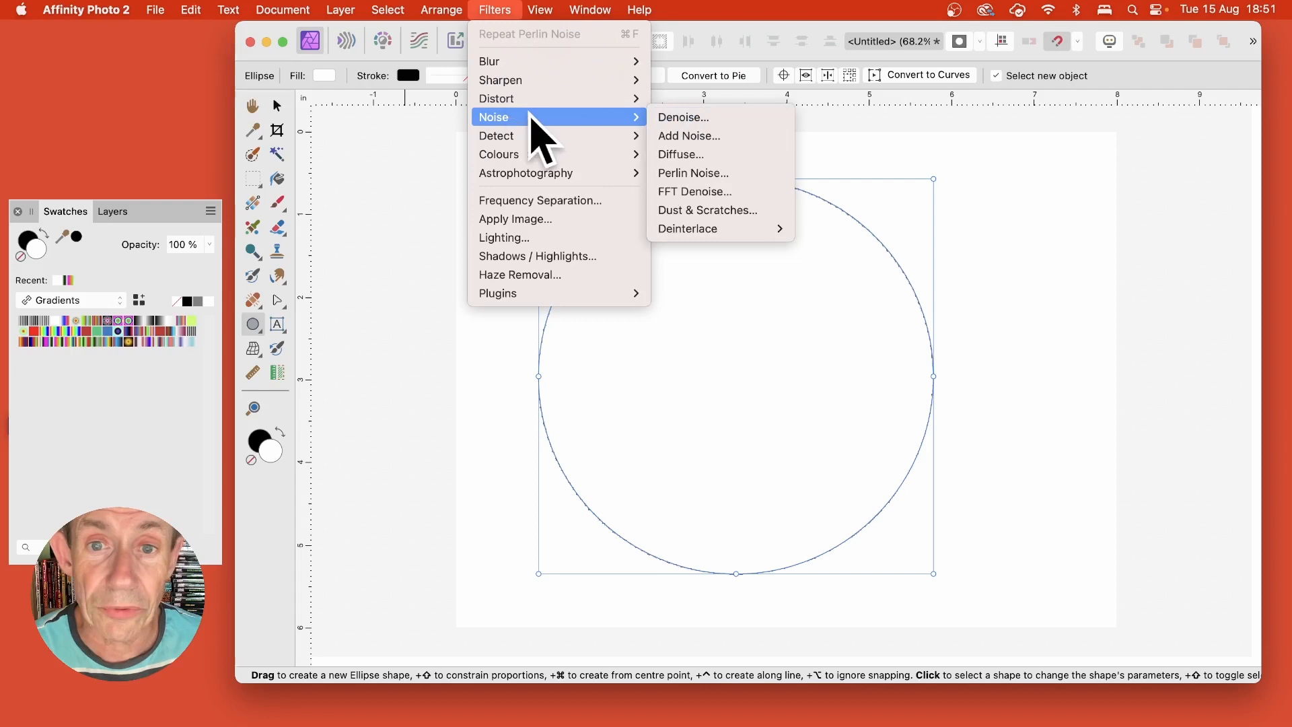
{"action": "left_click", "coordinate": [731, 176]}
{"action": "left_click_drag", "start_coordinate": [1145, 481], "coordinate": [937, 253]}
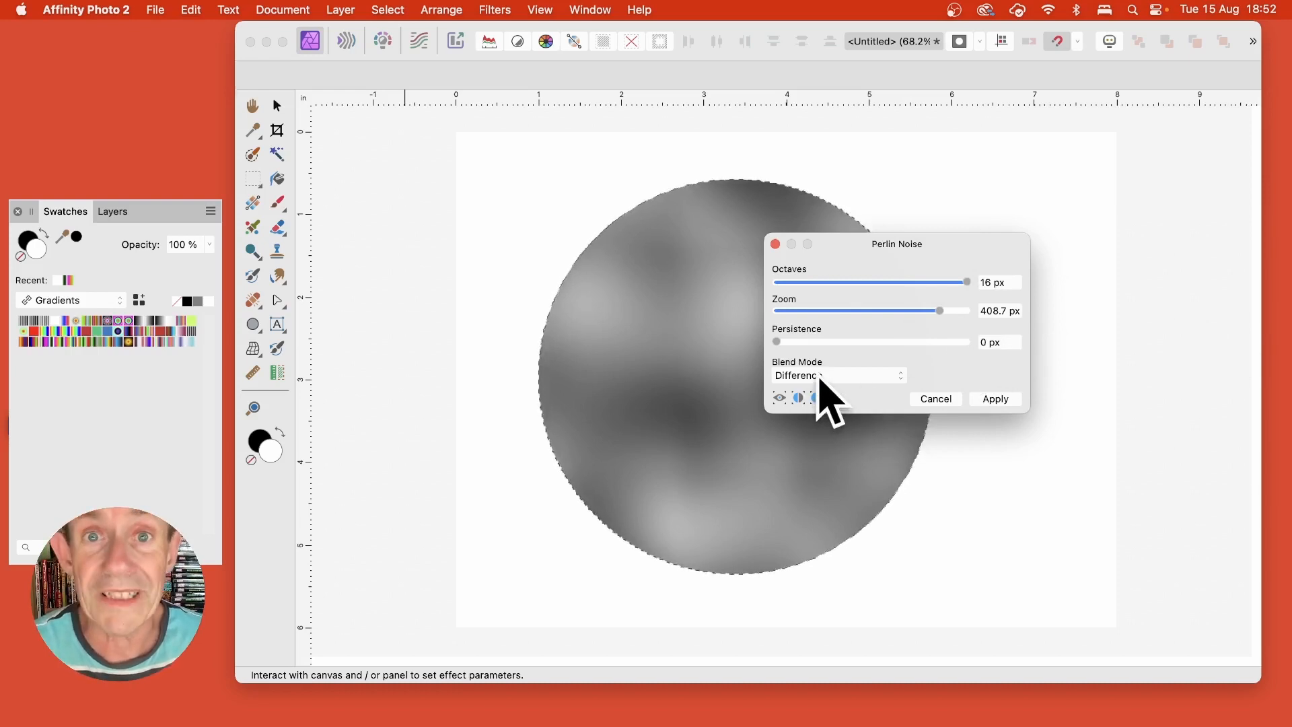
{"action": "left_click", "coordinate": [996, 399]}
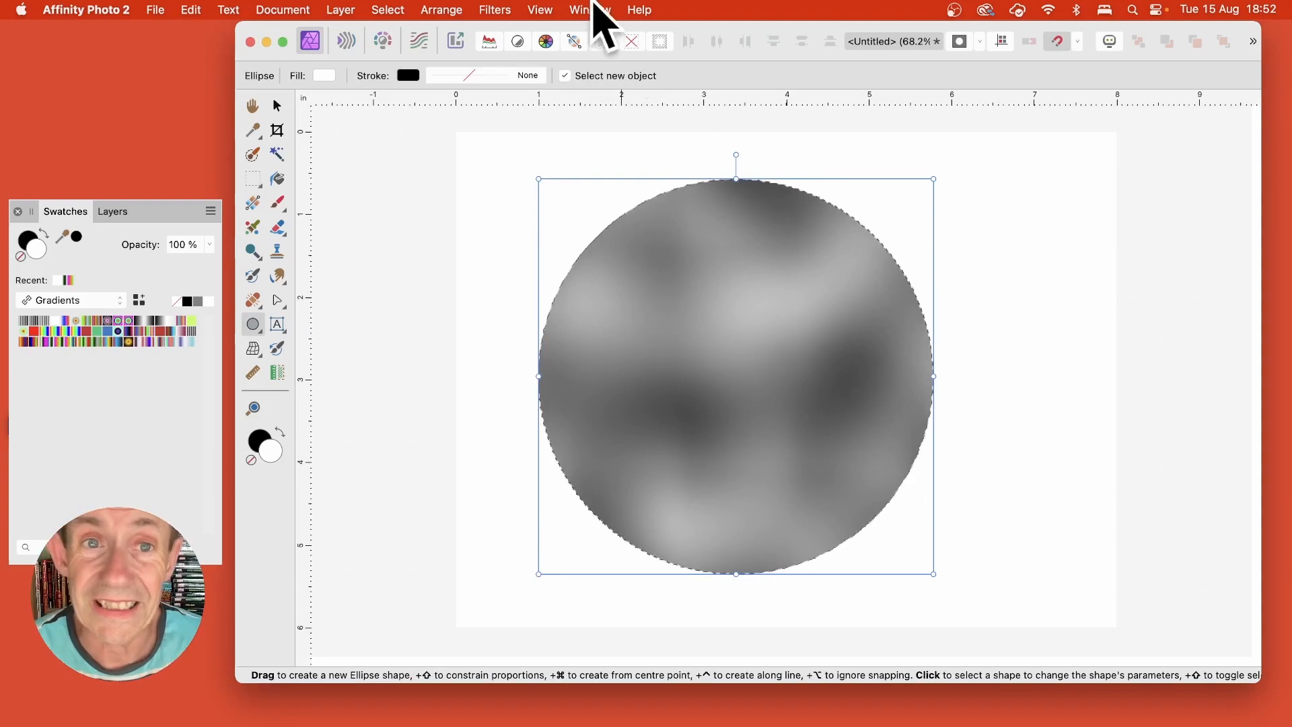
Apply a second pass of Perlin Noise to the circle with the zoom reduced to 132.5 px and Difference blending
{"action": "left_click", "coordinate": [513, 5]}
{"action": "mouse_move", "coordinate": [615, 119]}
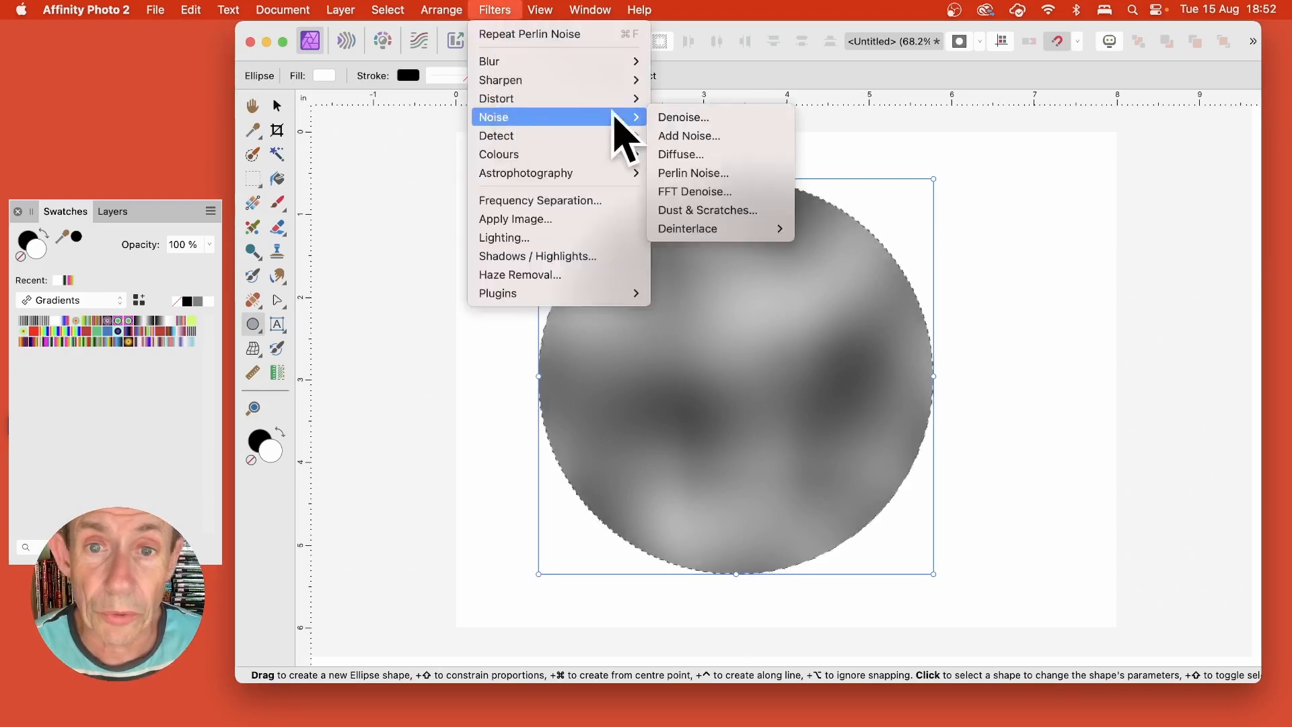
{"action": "left_click", "coordinate": [723, 173]}
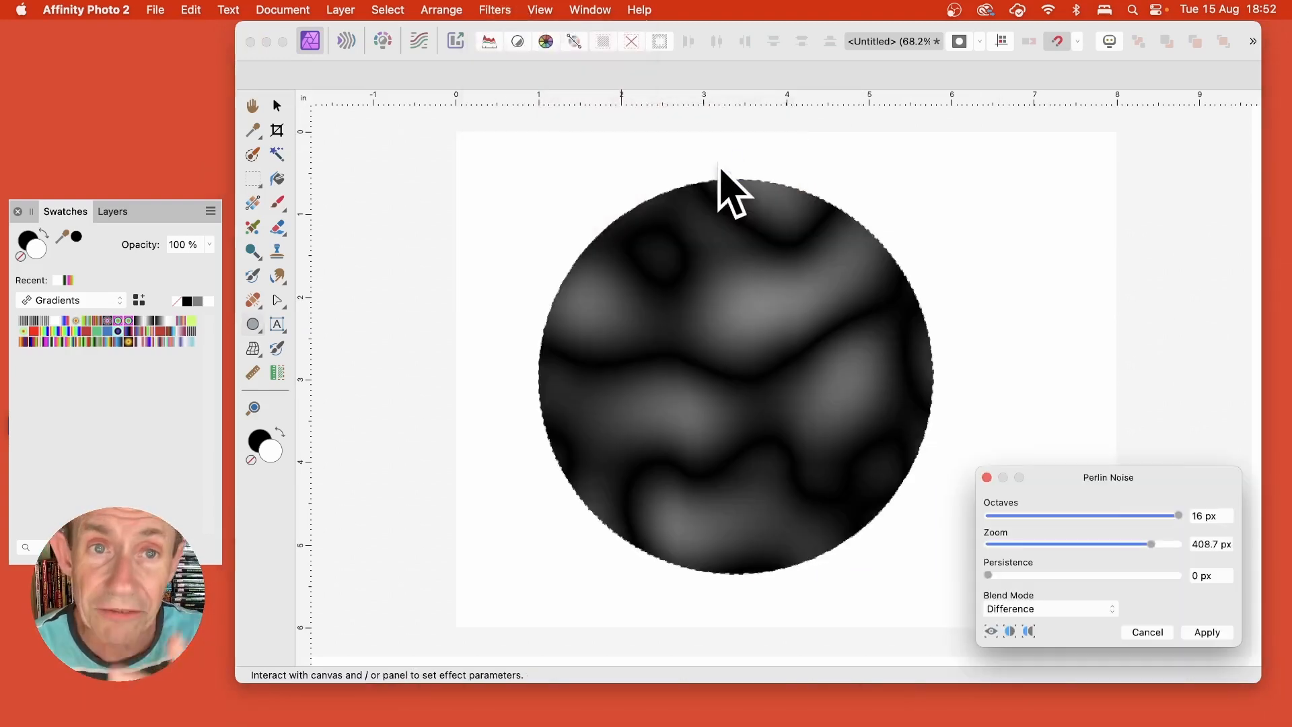
{"action": "left_click_drag", "start_coordinate": [1093, 479], "coordinate": [921, 301]}
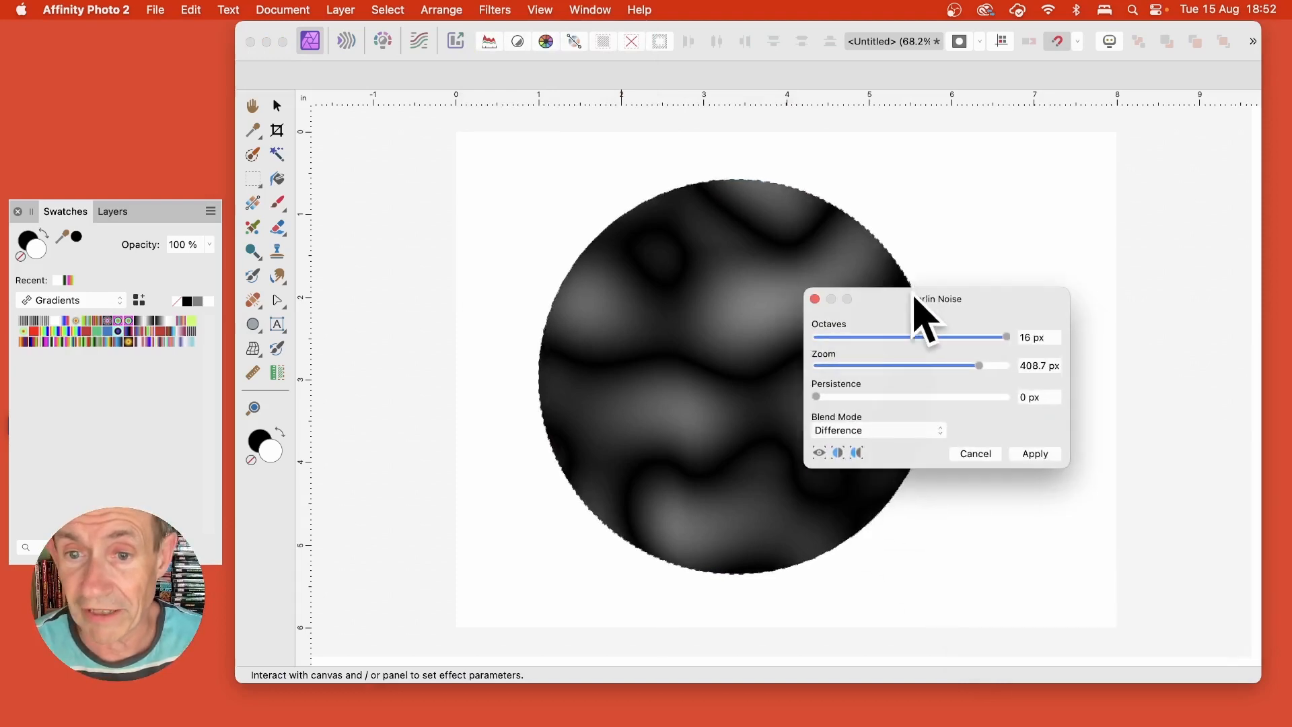
{"action": "left_click_drag", "start_coordinate": [982, 367], "coordinate": [932, 367]}
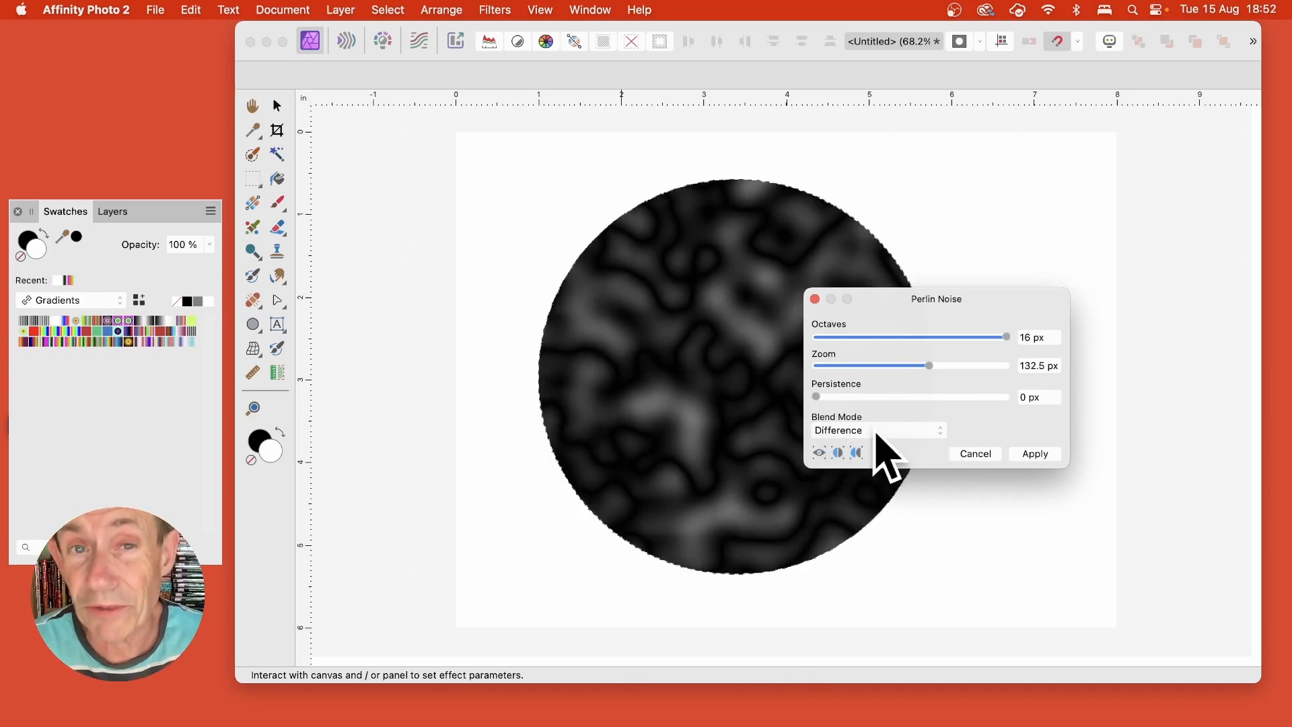
{"action": "left_click", "coordinate": [1044, 454]}
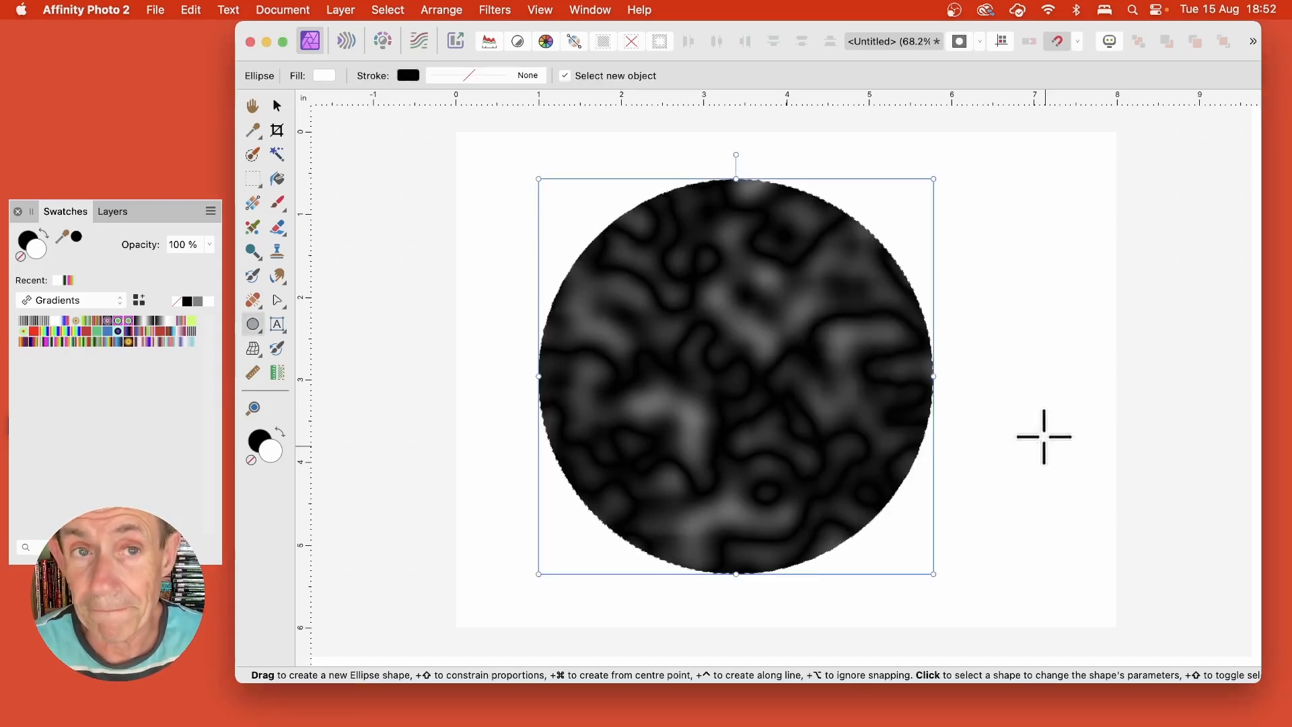
Apply a third pass of Perlin Noise to the circle with a zoom of 251.8 px, keeping Difference as the blend mode
{"action": "left_click", "coordinate": [498, 11]}
{"action": "mouse_move", "coordinate": [506, 108]}
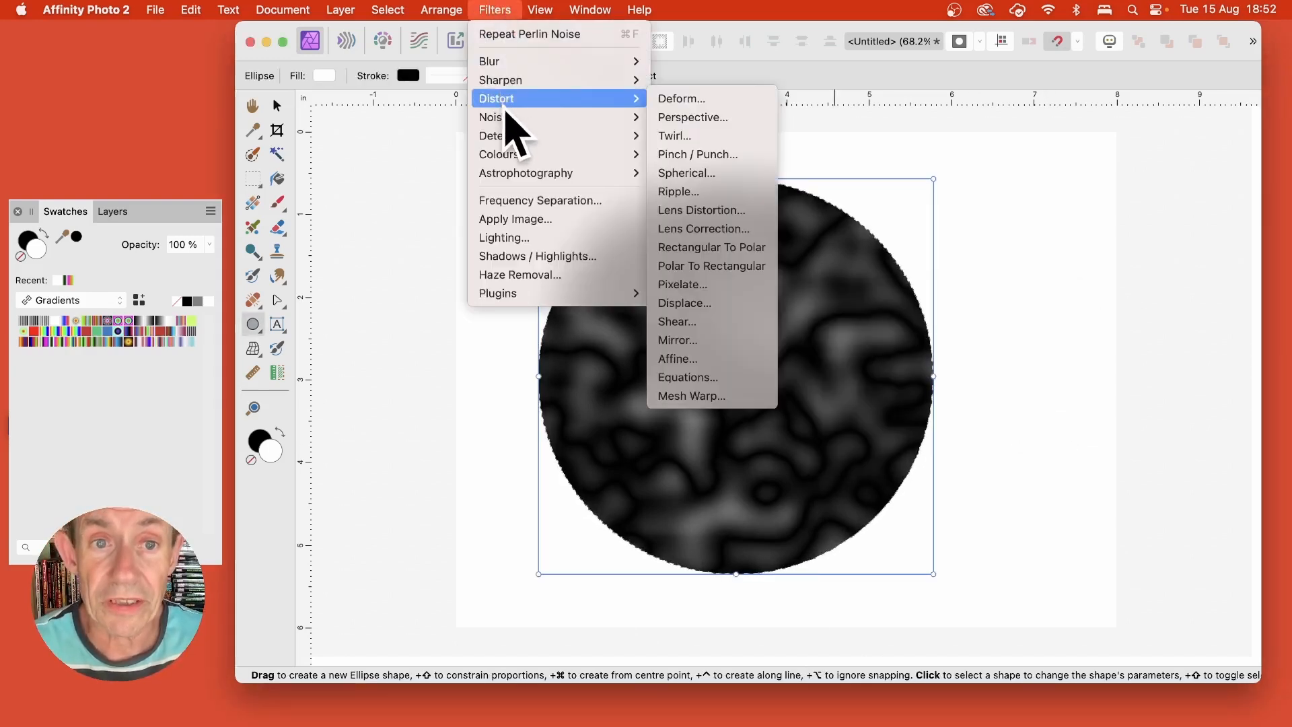
{"action": "left_click", "coordinate": [703, 172]}
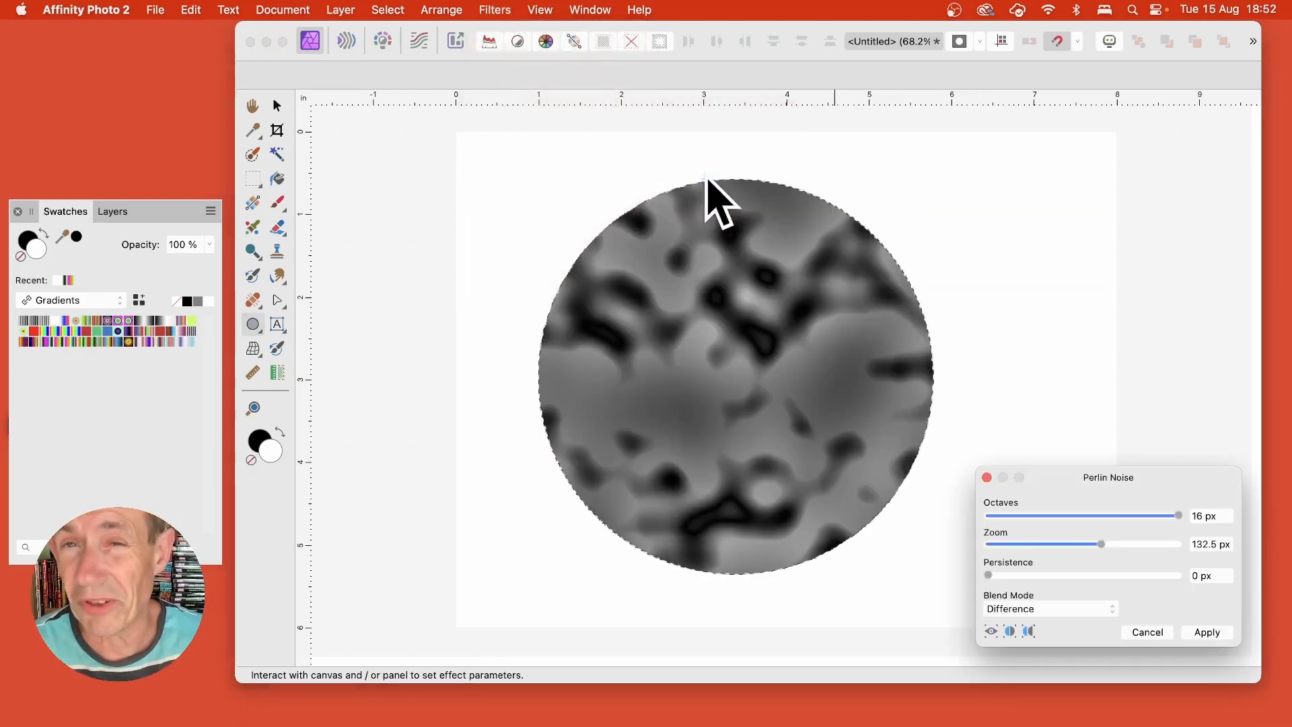
{"action": "left_click_drag", "start_coordinate": [1159, 479], "coordinate": [948, 233]}
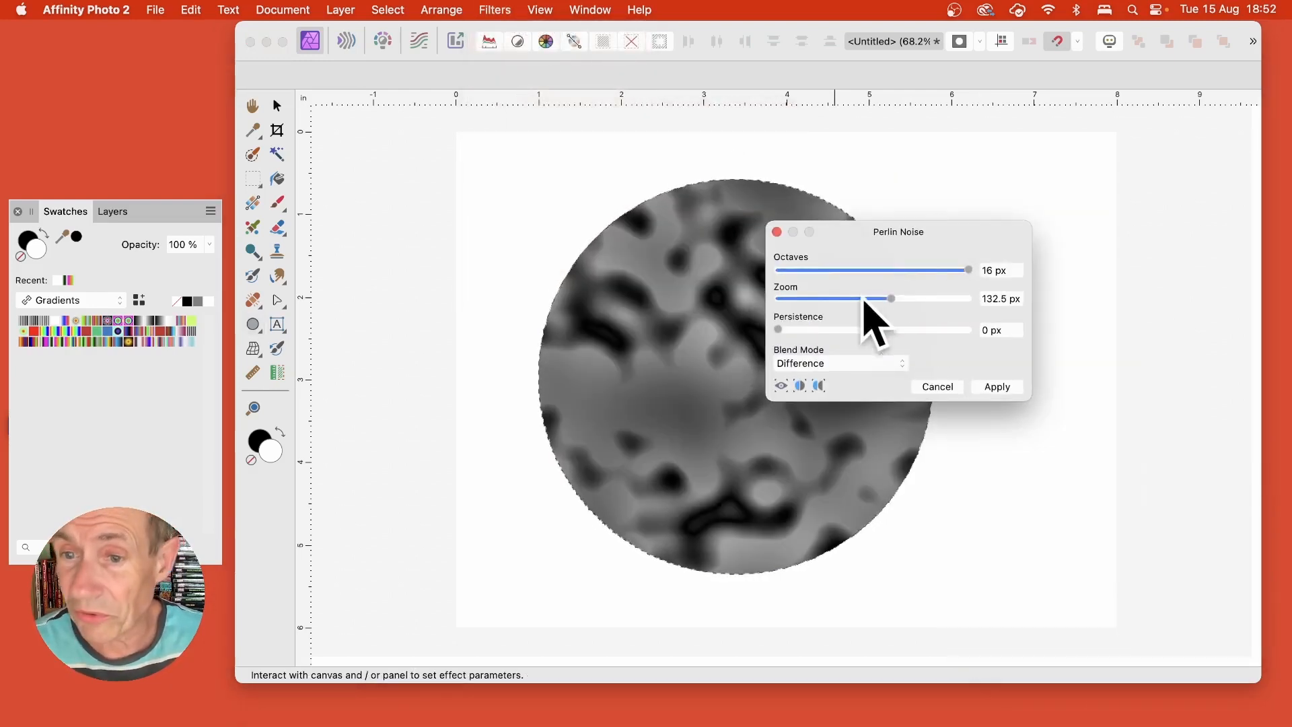
{"action": "mouse_move", "coordinate": [891, 298]}
{"action": "left_mouse_down"}
{"action": "mouse_move", "coordinate": [923, 301]}
{"action": "mouse_move", "coordinate": [913, 298]}
{"action": "left_mouse_up"}
{"action": "left_click", "coordinate": [805, 366]}
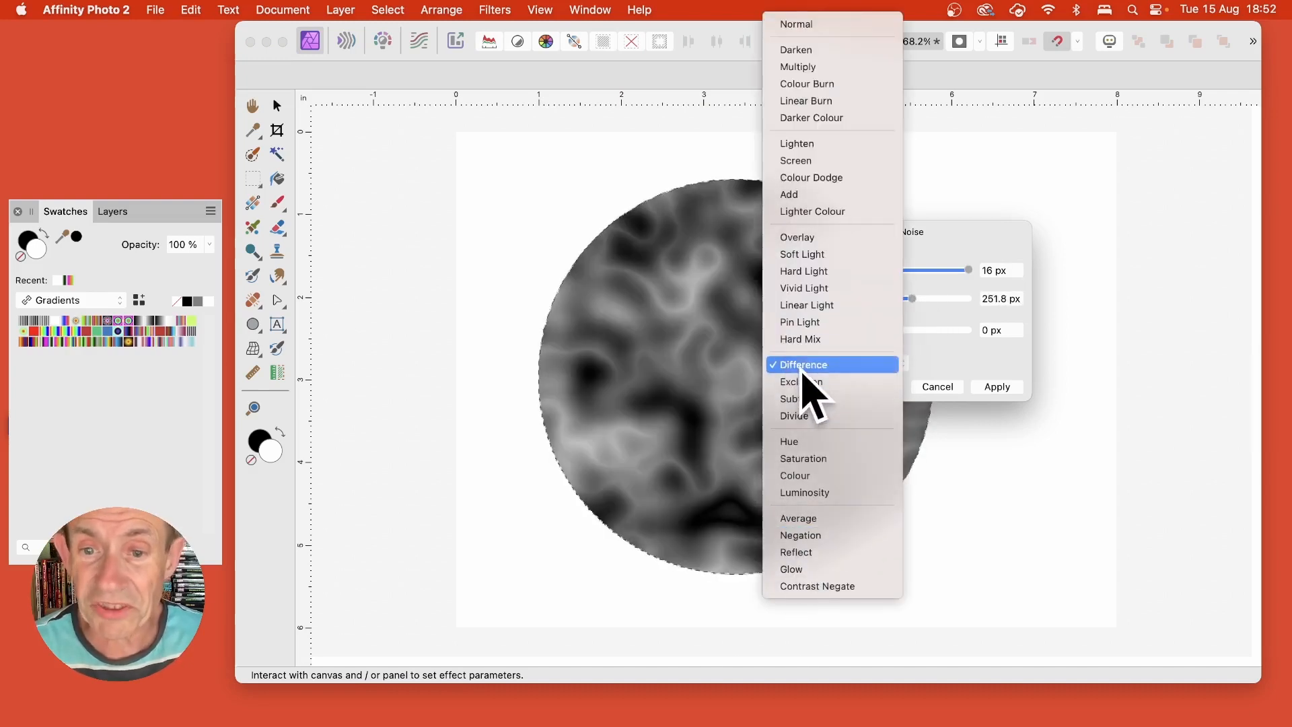
{"action": "left_click", "coordinate": [803, 366]}
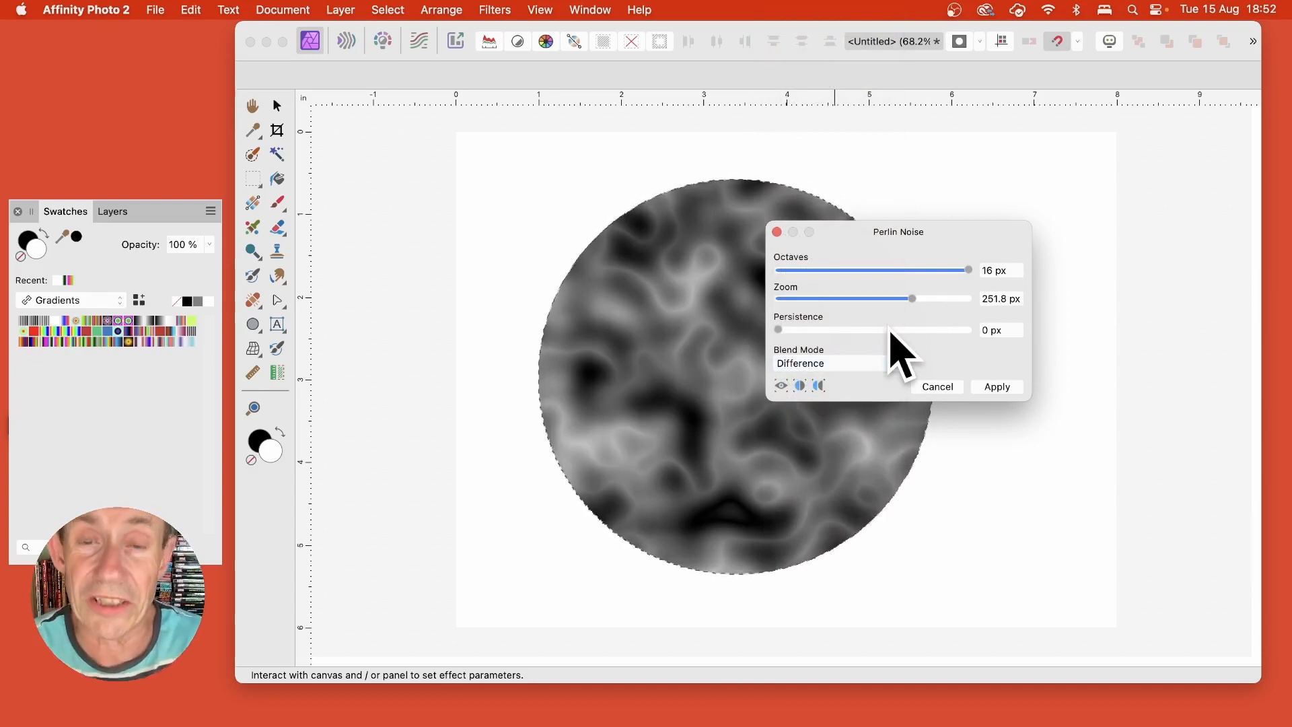
{"action": "left_click", "coordinate": [998, 386]}
{"action": "key", "text": "m"}
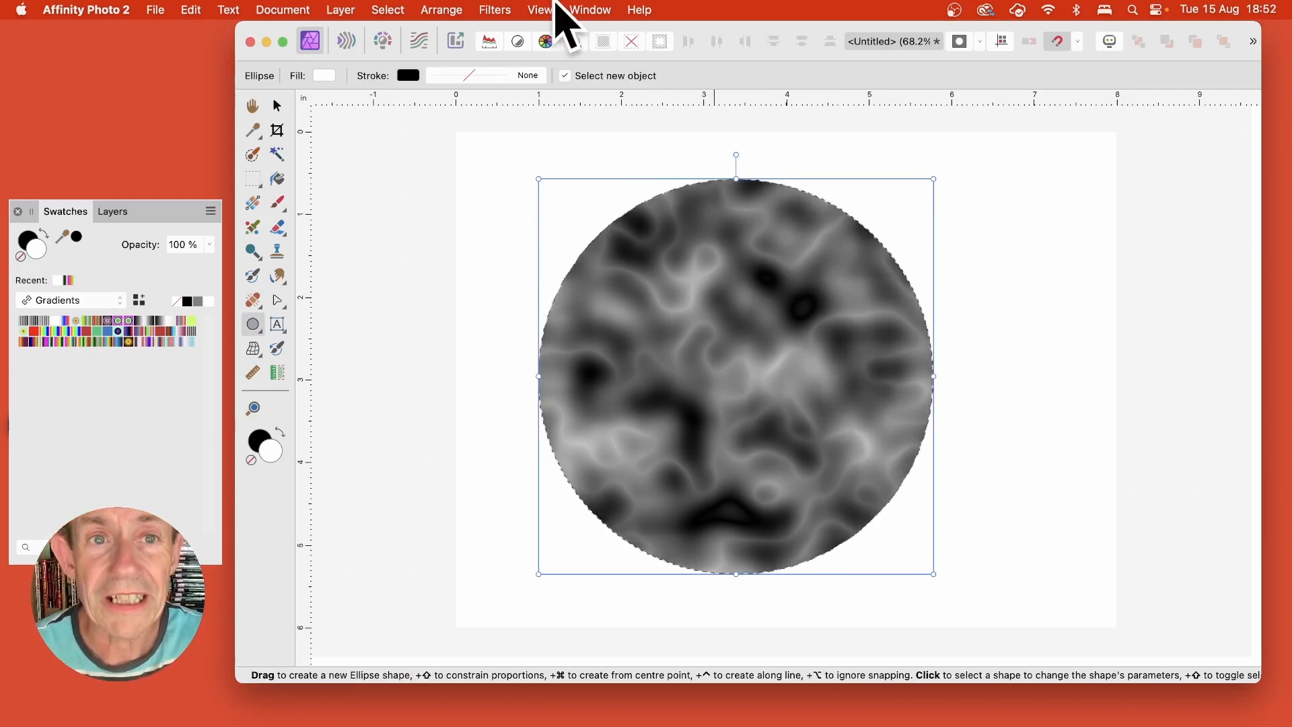
Apply Auto Levels to the noise texture inside the circle
{"action": "left_click", "coordinate": [502, 8]}
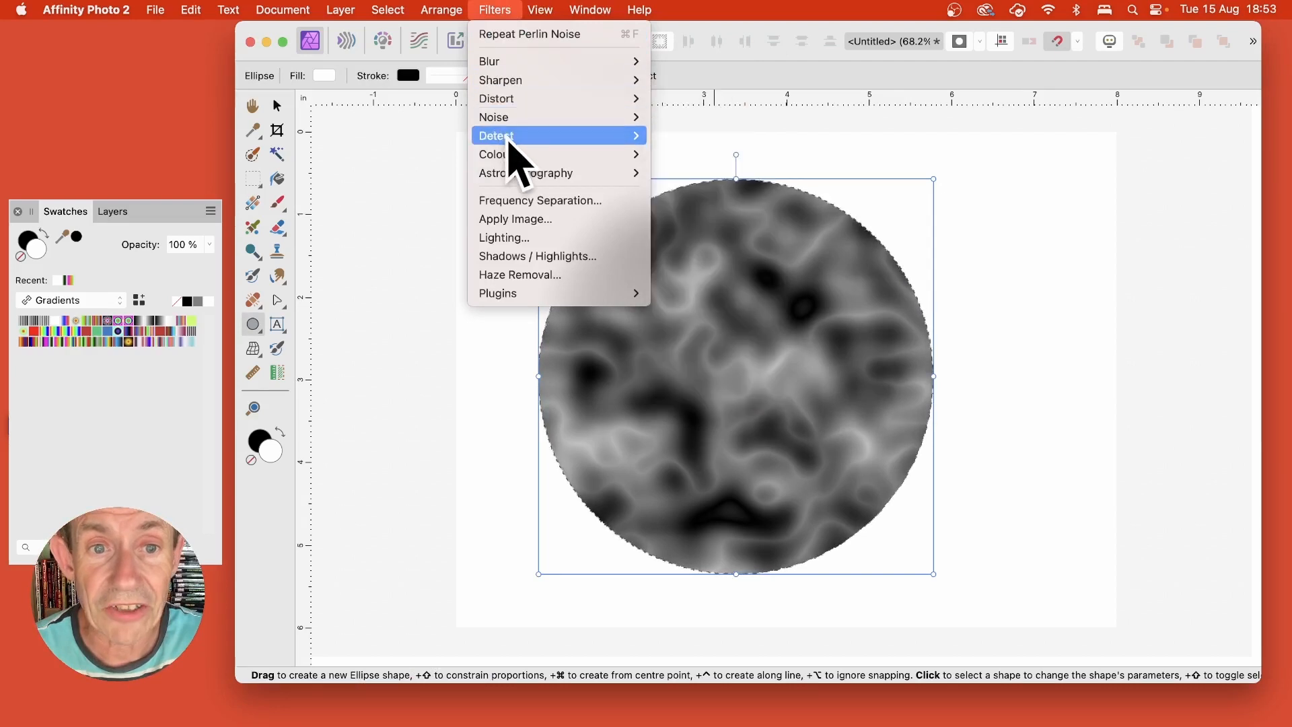
{"action": "mouse_move", "coordinate": [513, 156]}
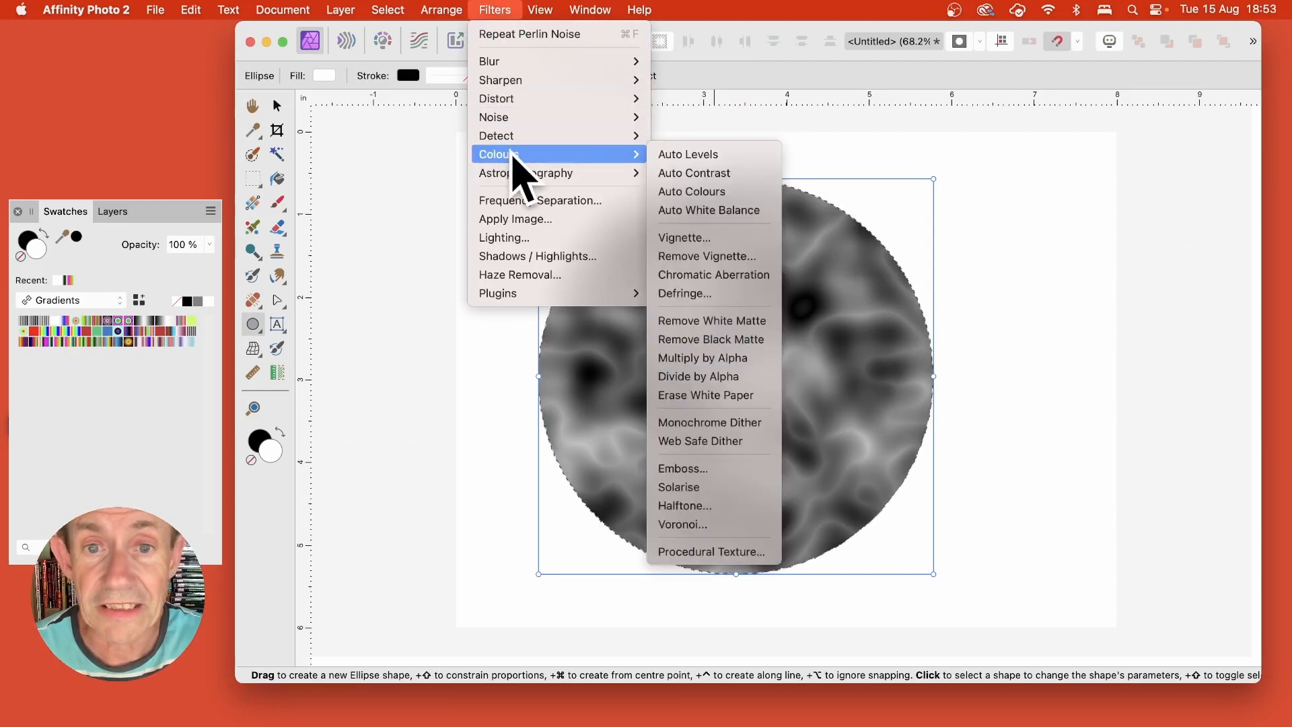
{"action": "left_click", "coordinate": [707, 157]}
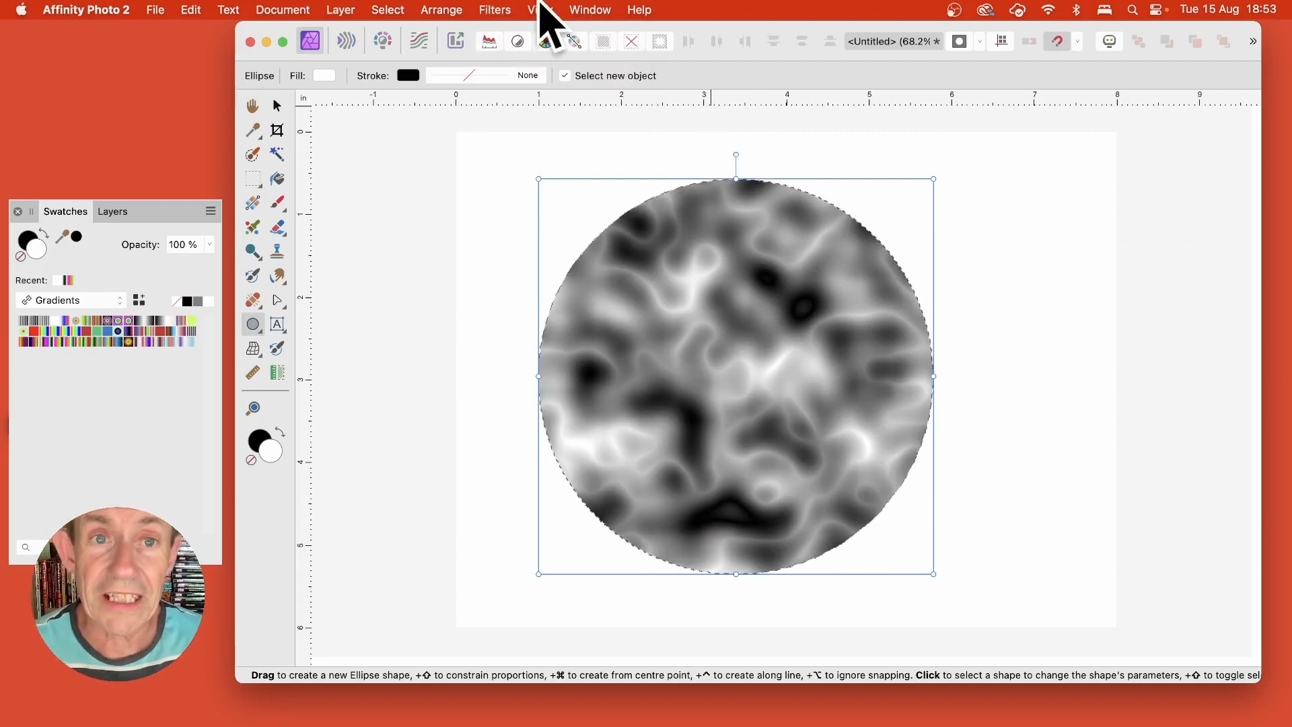
Add another Perlin Noise pass to the circle with 16 px octaves, 251.8 px zoom and Difference blending
{"action": "left_click", "coordinate": [498, 10]}
{"action": "mouse_move", "coordinate": [501, 119]}
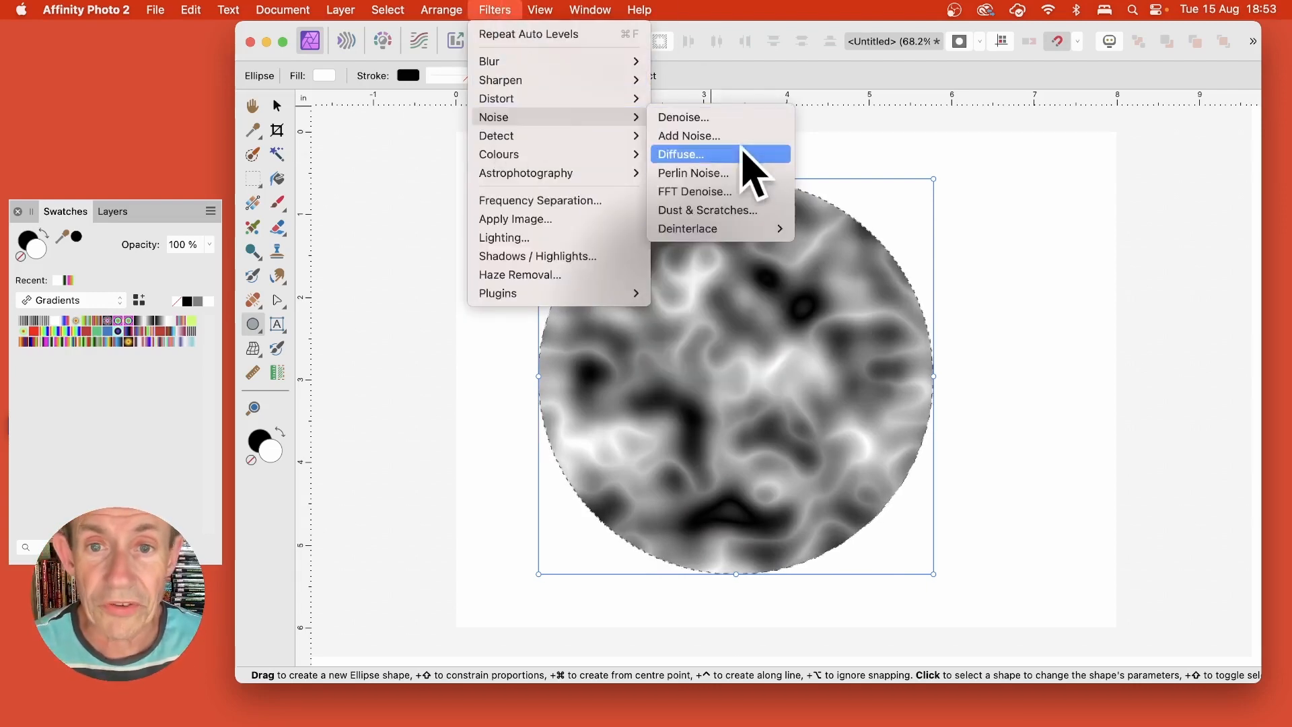
{"action": "left_click", "coordinate": [736, 174]}
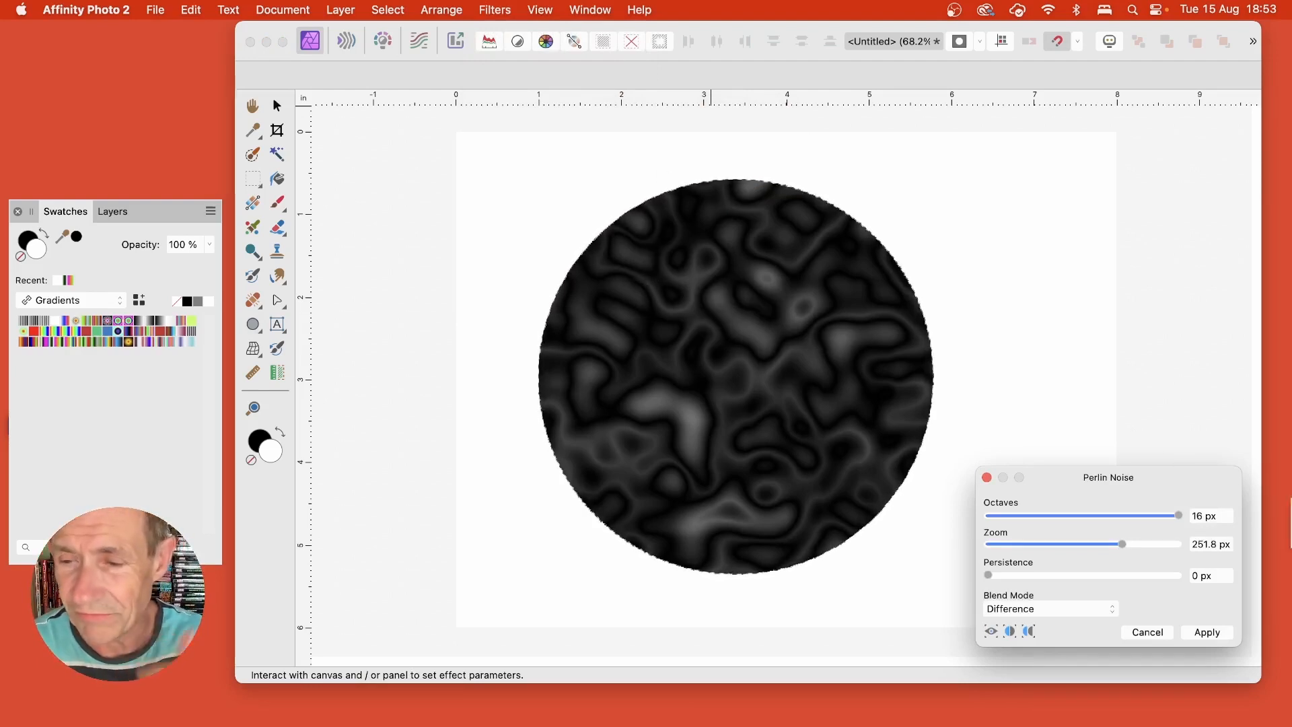
{"action": "left_click", "coordinate": [1207, 632]}
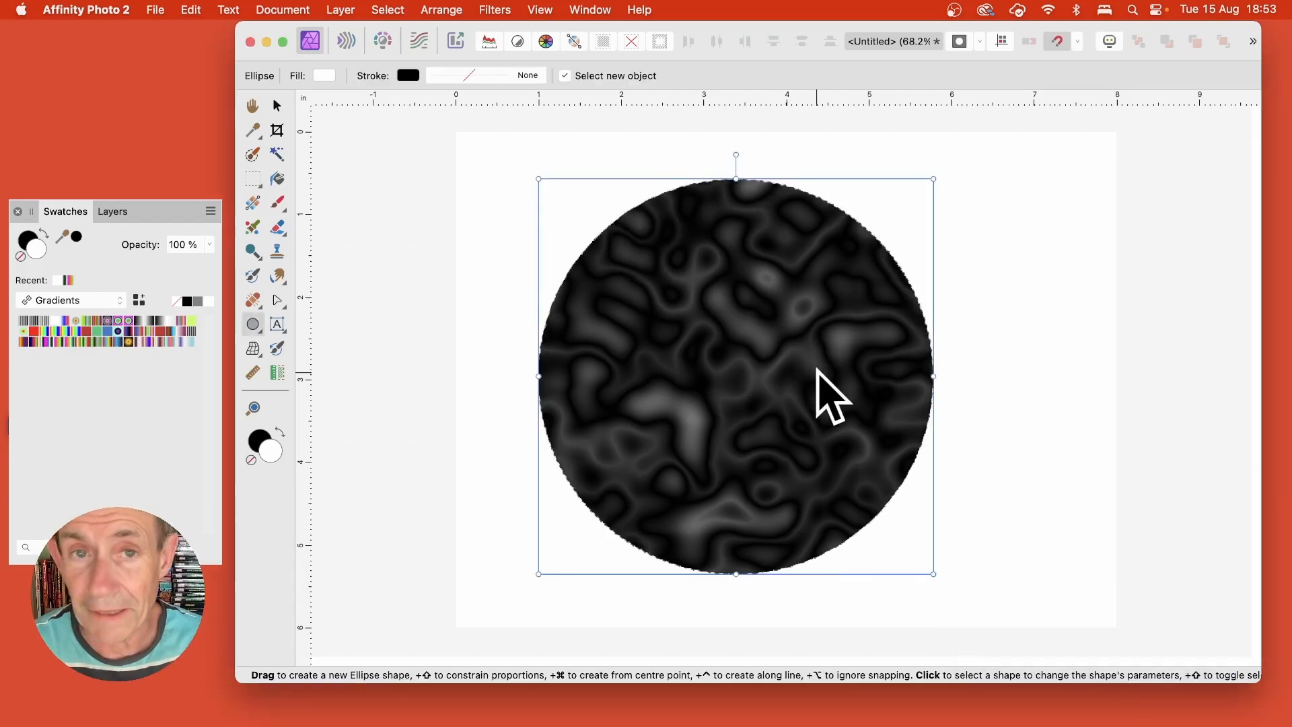
Run Auto Levels on the circle again to stretch the contrast of the new noise pattern
{"action": "left_click", "coordinate": [540, 6]}
{"action": "mouse_move", "coordinate": [499, 10]}
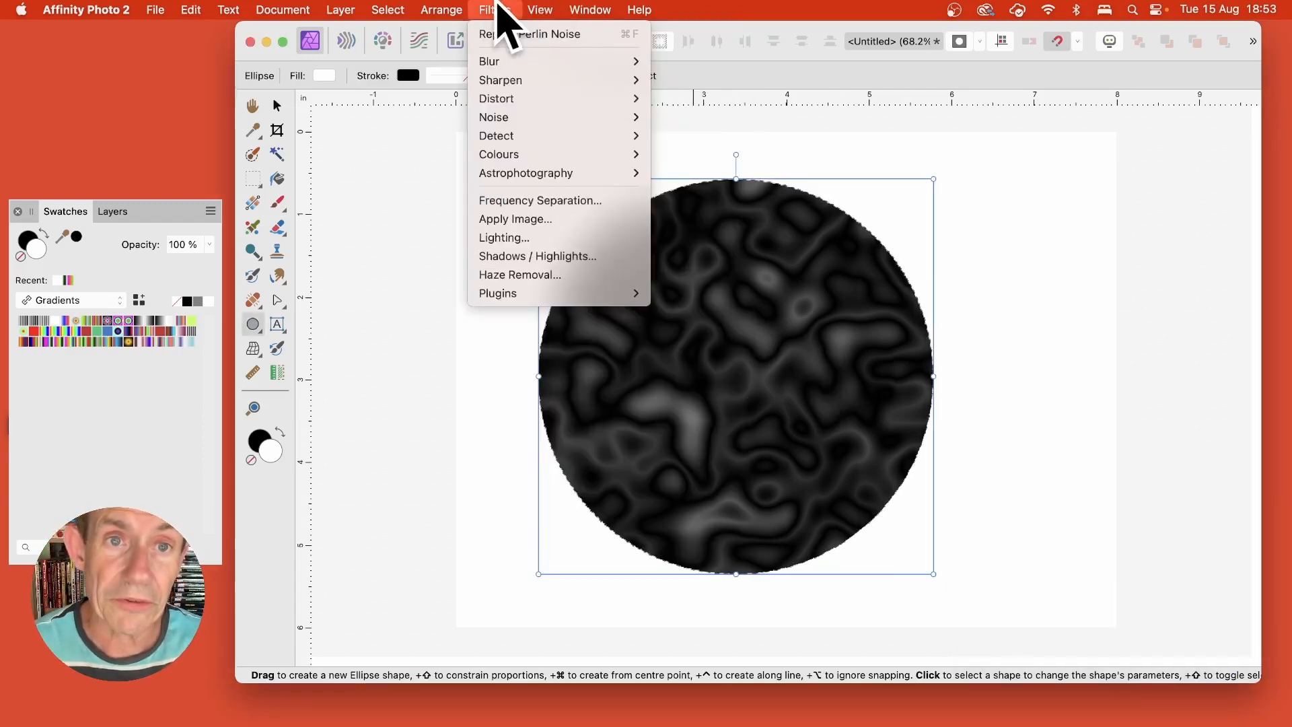
{"action": "mouse_move", "coordinate": [503, 138]}
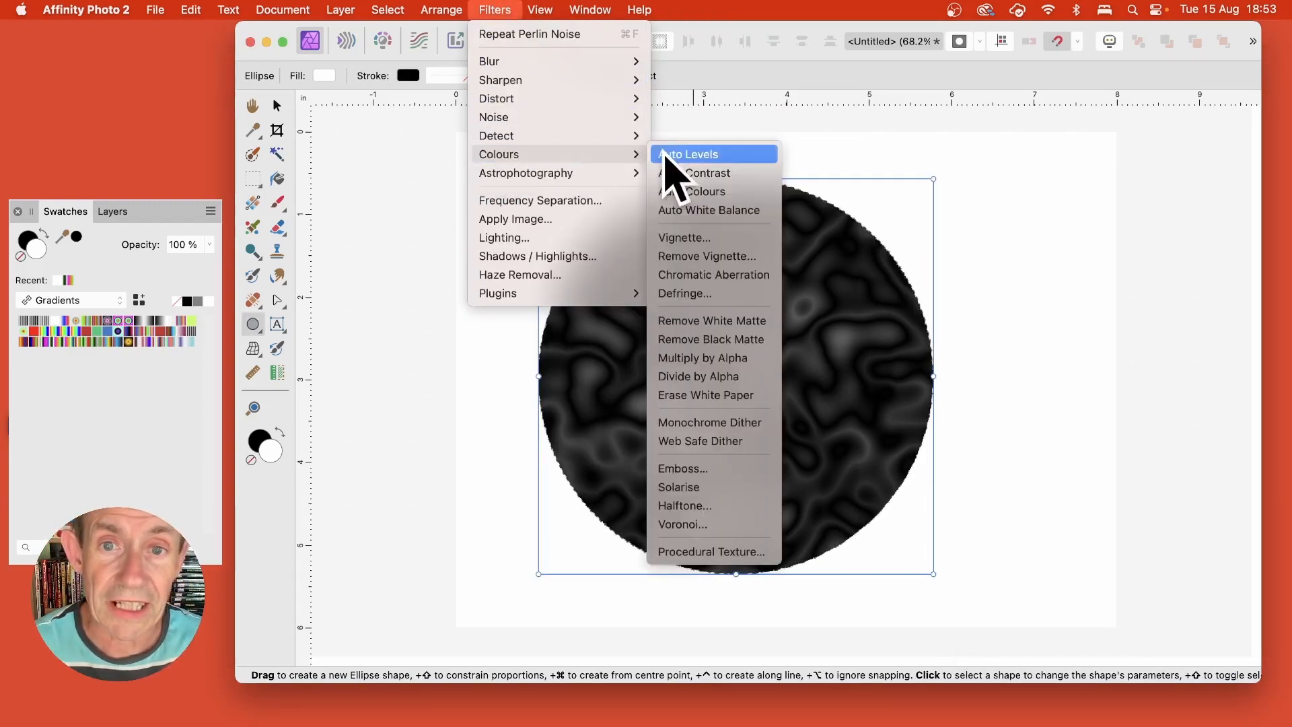
{"action": "left_click", "coordinate": [675, 153]}
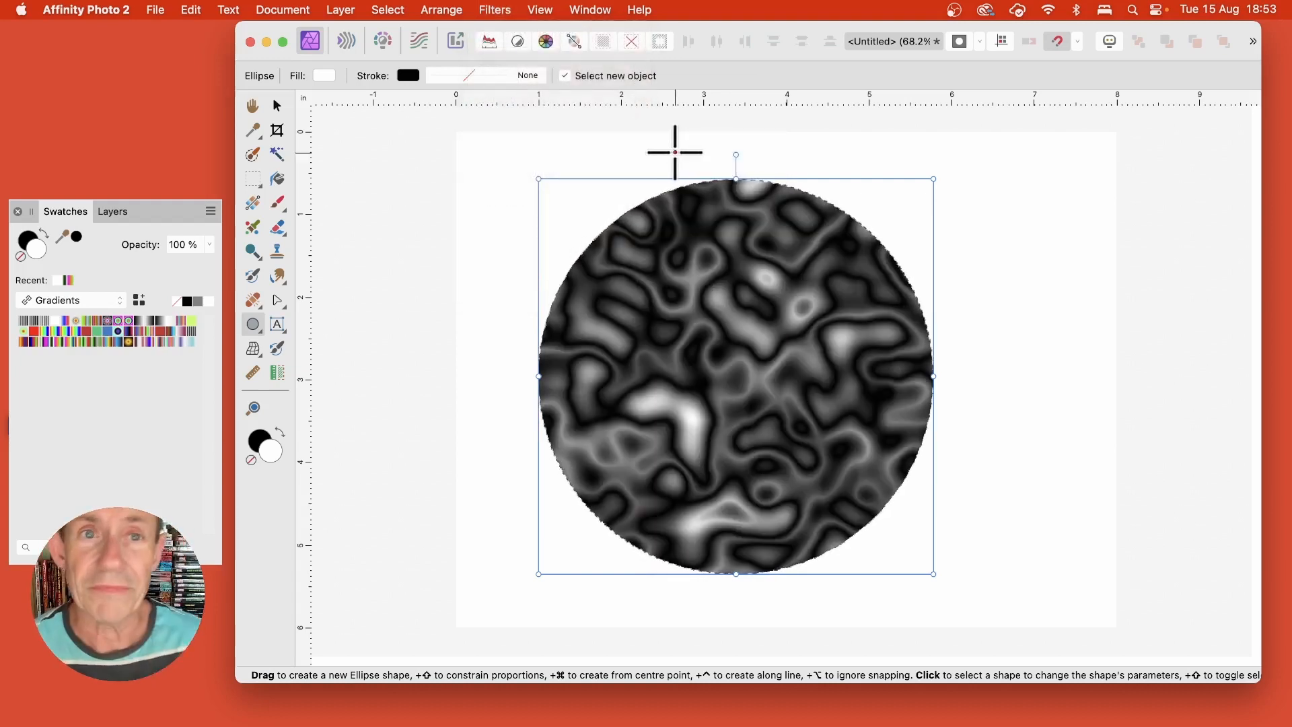
{"action": "left_click", "coordinate": [501, 10]}
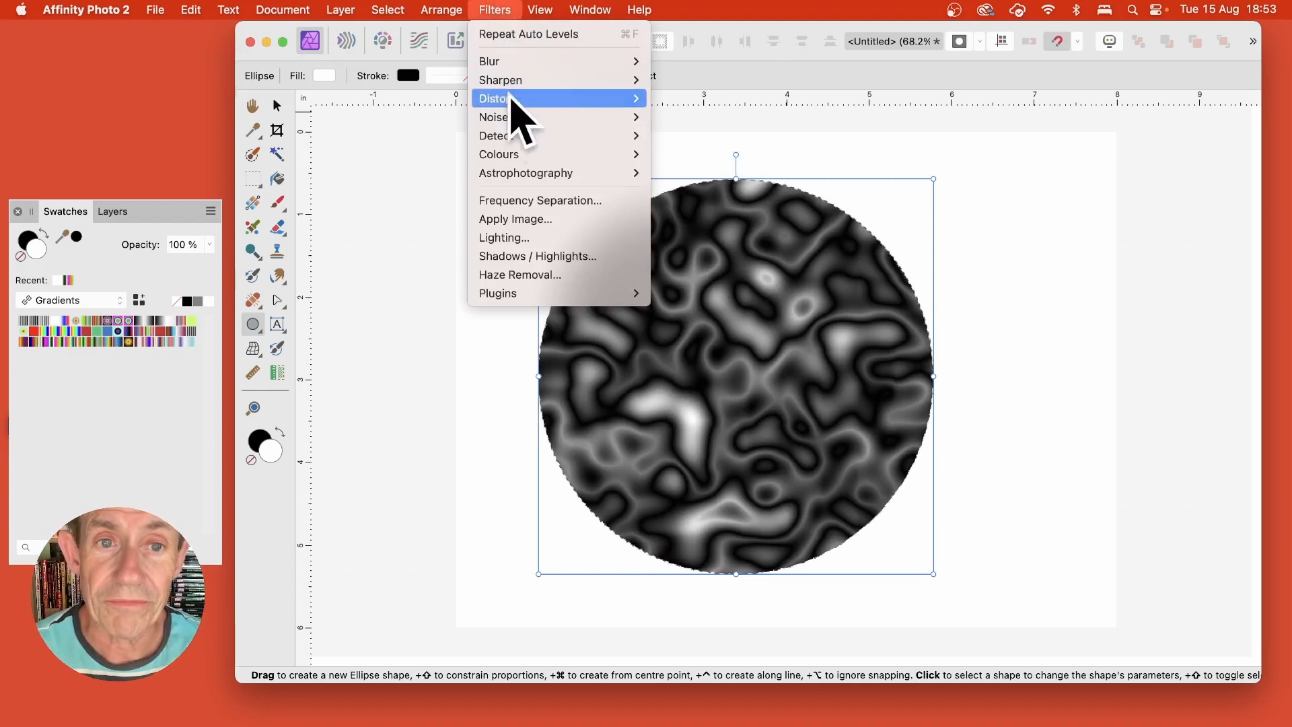
{"action": "mouse_move", "coordinate": [511, 116]}
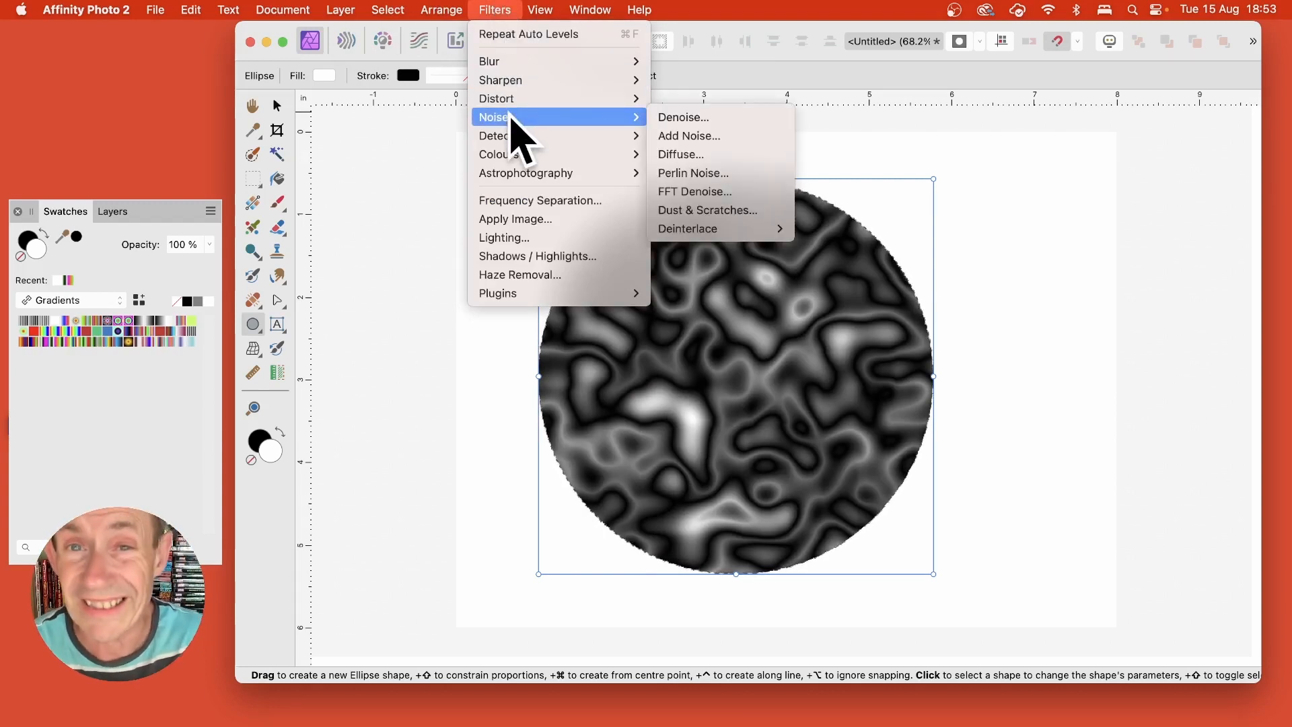
{"action": "left_click", "coordinate": [1053, 177]}
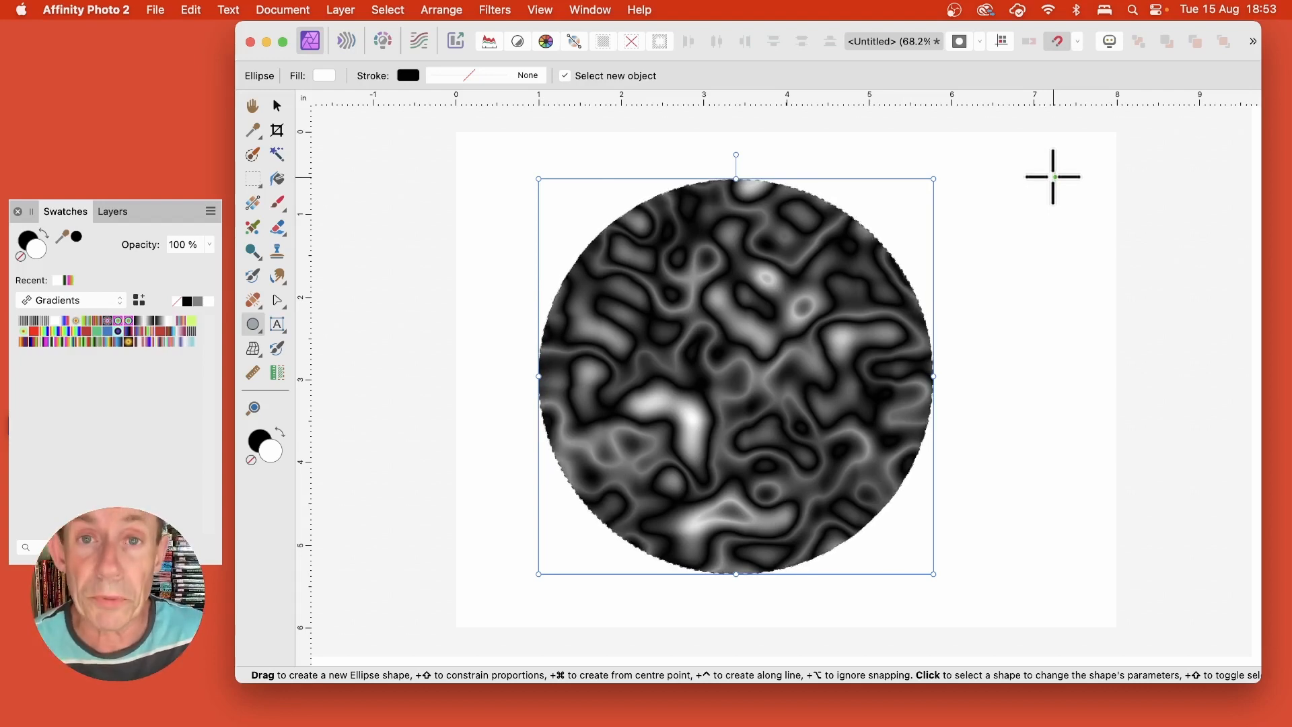
Apply Perlin Noise to the circle once more with a zoom of 268.5 px and Difference blending
{"action": "left_click", "coordinate": [501, 10]}
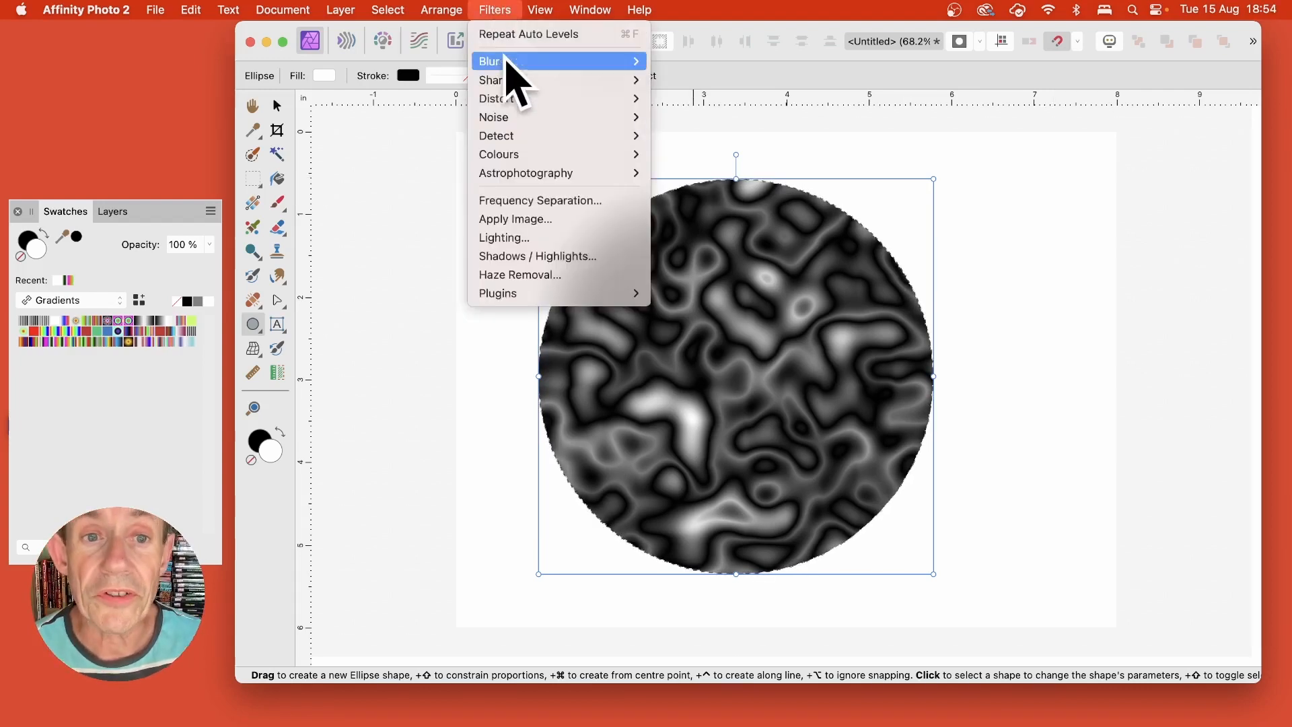
{"action": "mouse_move", "coordinate": [508, 108]}
{"action": "left_click", "coordinate": [734, 178]}
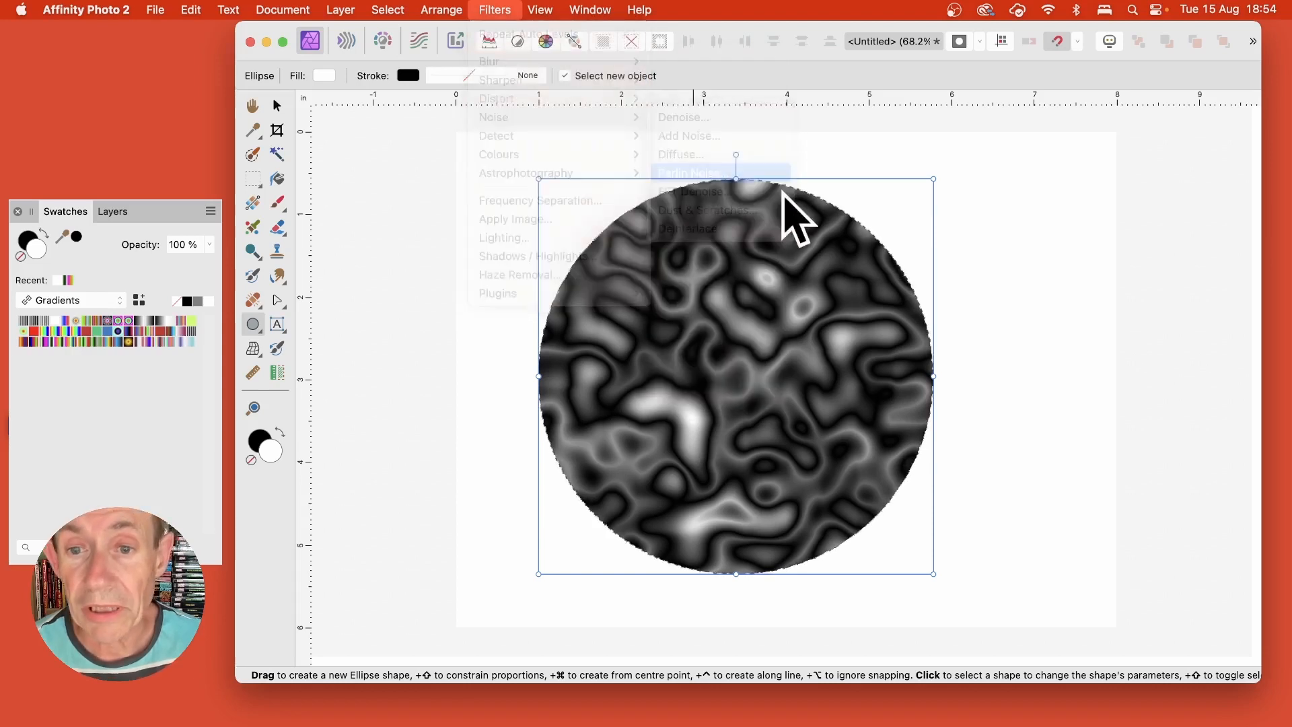
{"action": "left_click_drag", "start_coordinate": [1090, 478], "coordinate": [951, 343]}
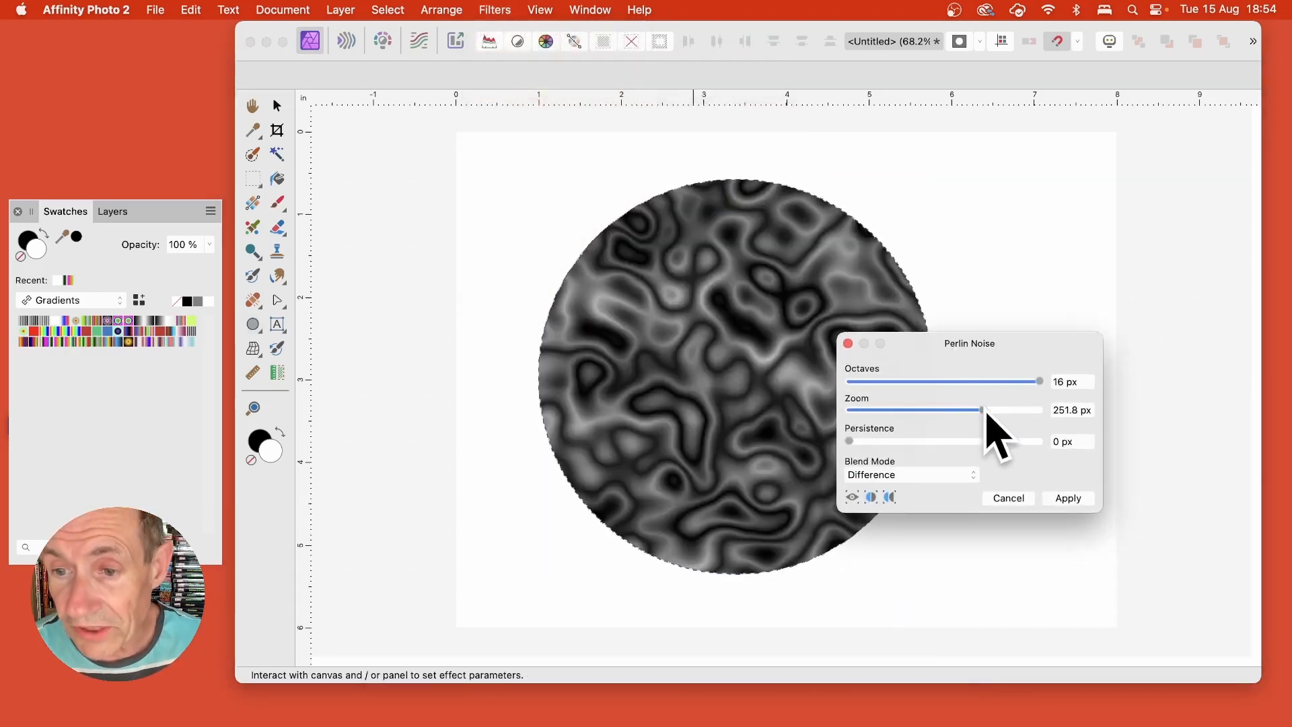
{"action": "left_click_drag", "start_coordinate": [983, 410], "coordinate": [989, 414]}
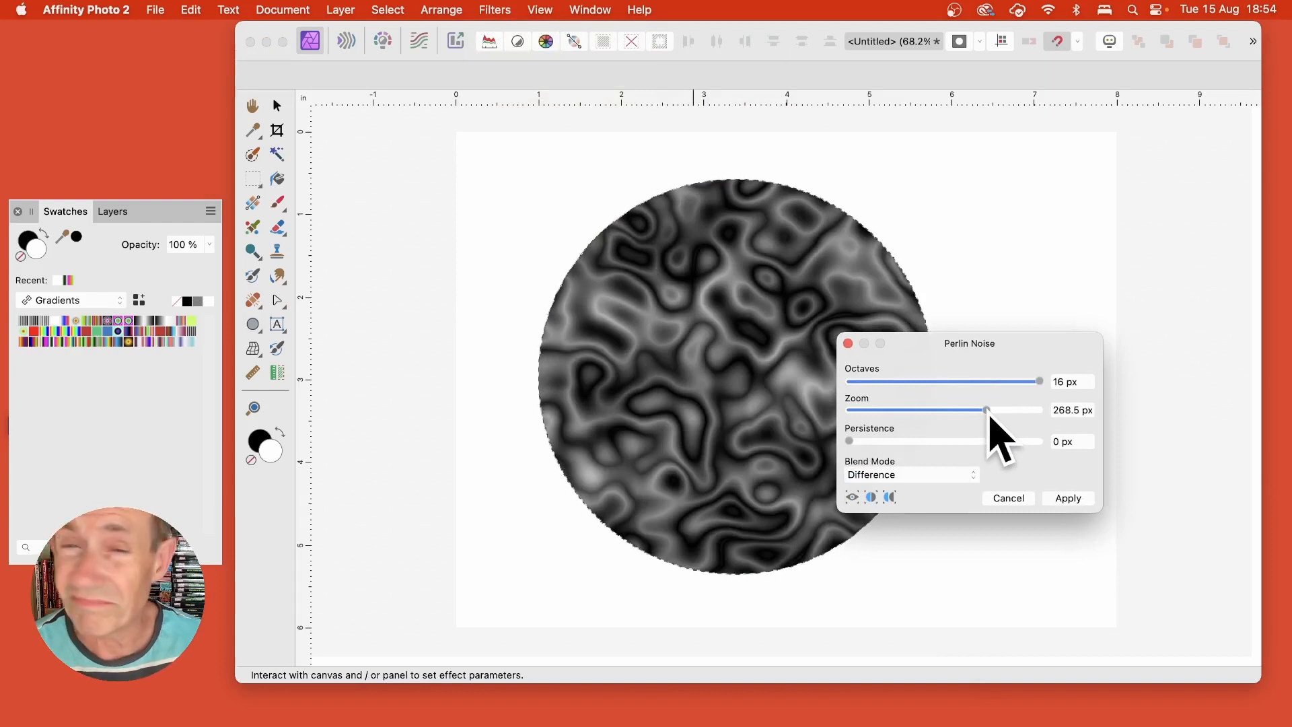
{"action": "left_click", "coordinate": [1070, 498]}
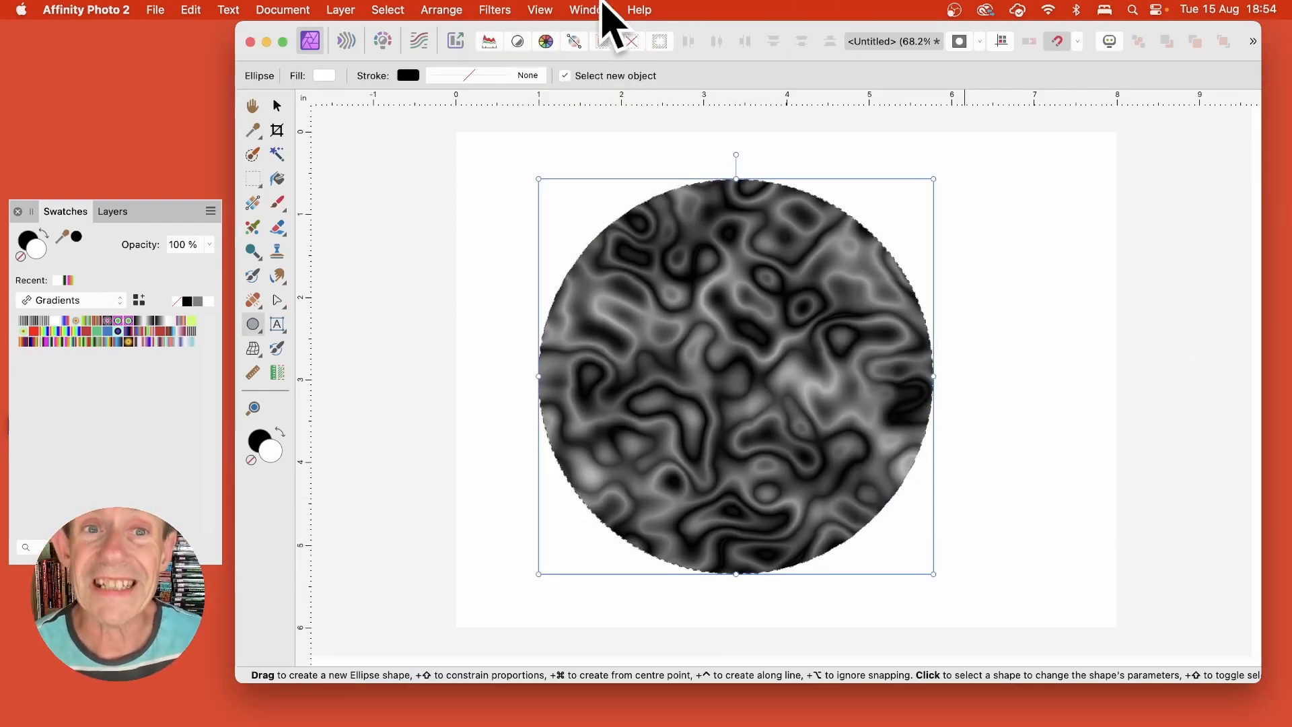
Apply Auto Levels to the latest Perlin Noise pattern inside the circle
{"action": "left_click", "coordinate": [496, 10]}
{"action": "mouse_move", "coordinate": [525, 156]}
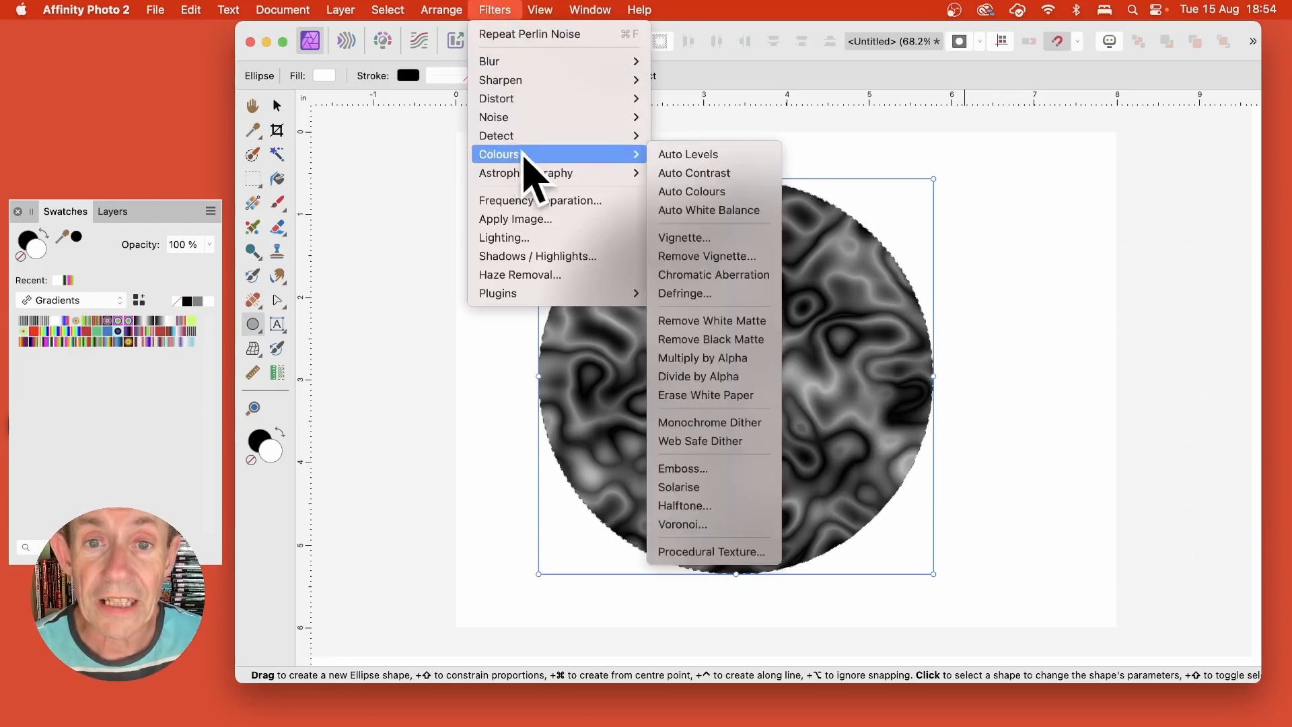
{"action": "left_click", "coordinate": [722, 155]}
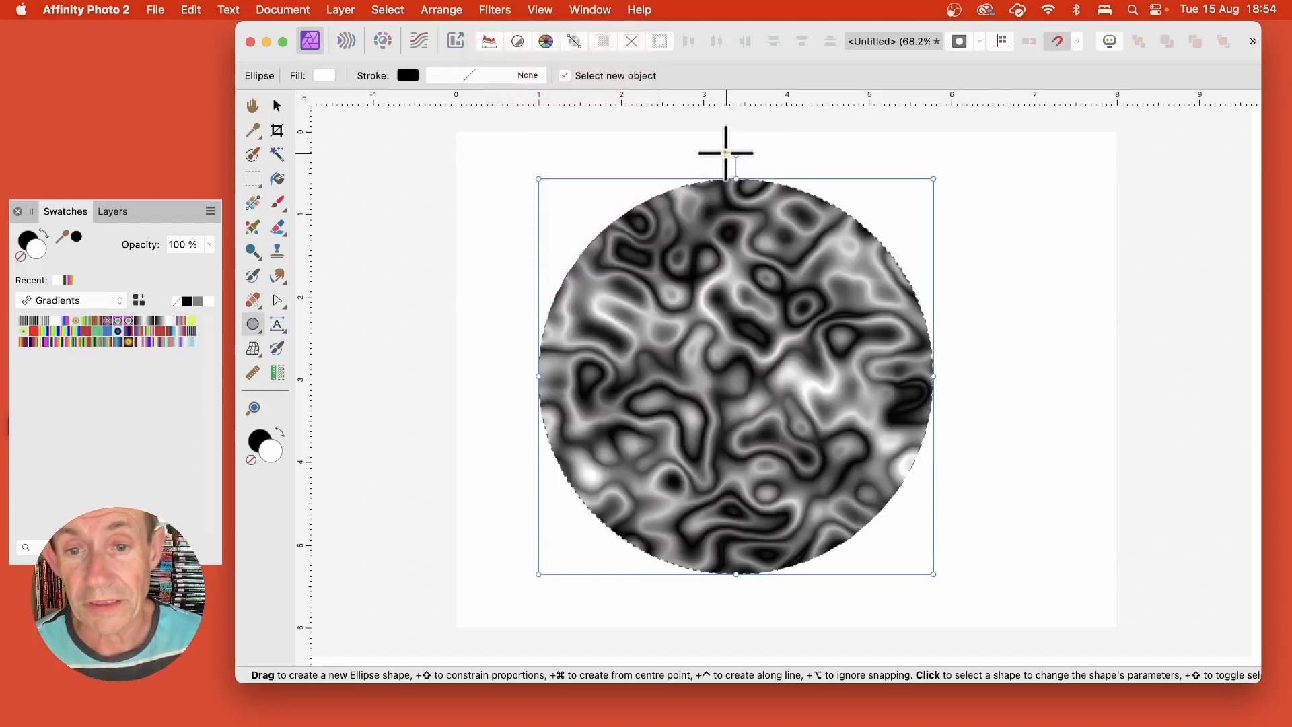
Apply another Perlin Noise pass to the circle with 16 px octaves, 268.5 px zoom, 0 px persistence and Difference blending
{"action": "left_click", "coordinate": [491, 10]}
{"action": "mouse_move", "coordinate": [519, 118]}
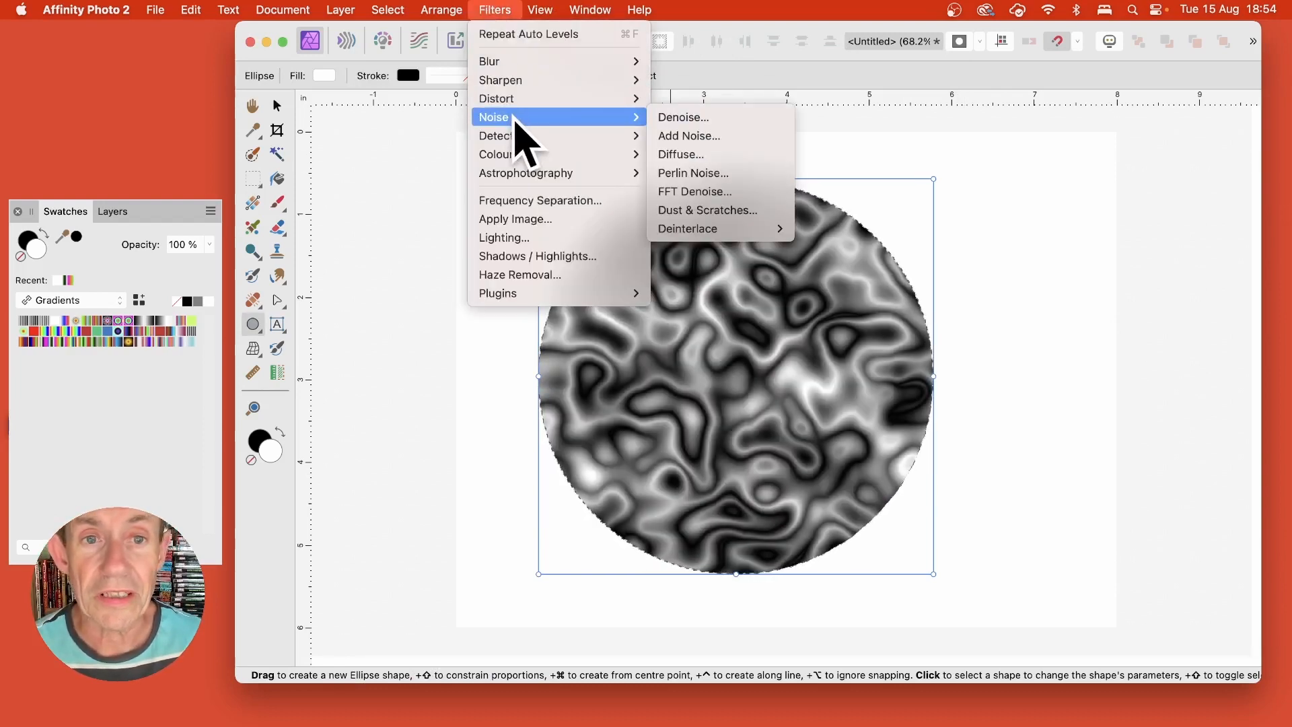
{"action": "left_click", "coordinate": [697, 174]}
{"action": "left_click_drag", "start_coordinate": [1110, 475], "coordinate": [956, 321]}
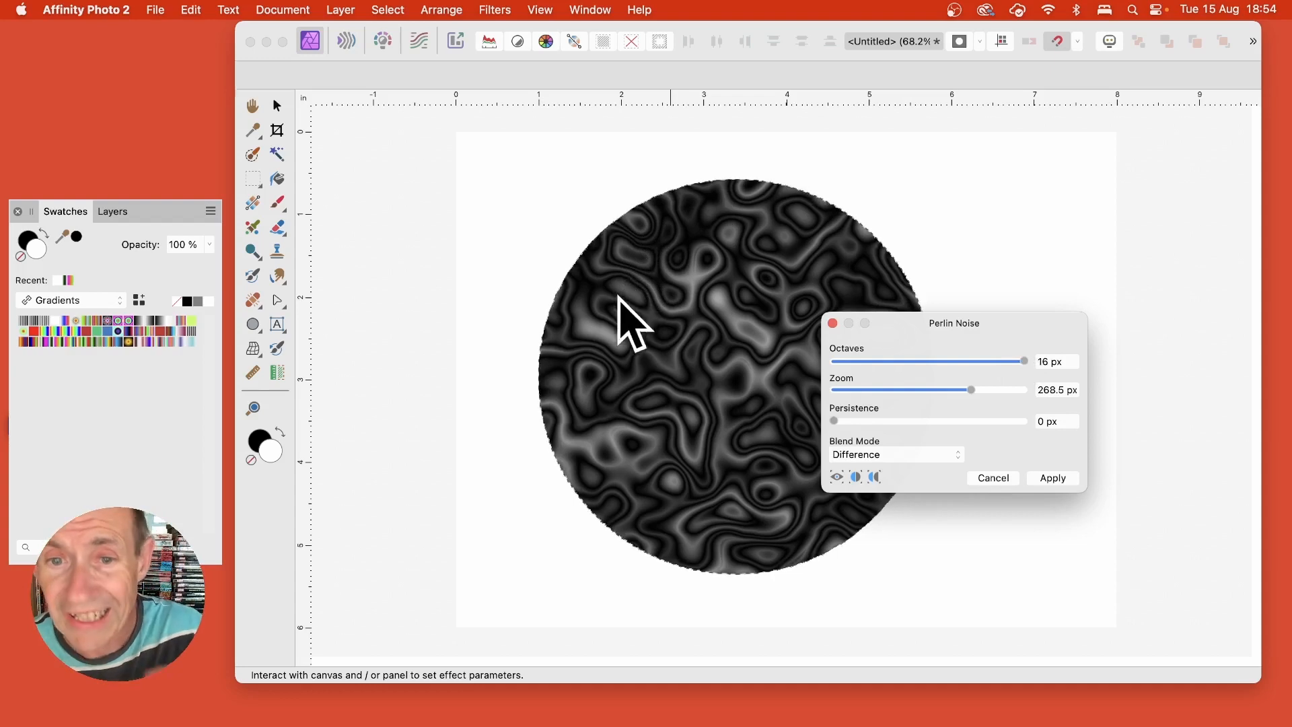
{"action": "left_click", "coordinate": [1054, 478]}
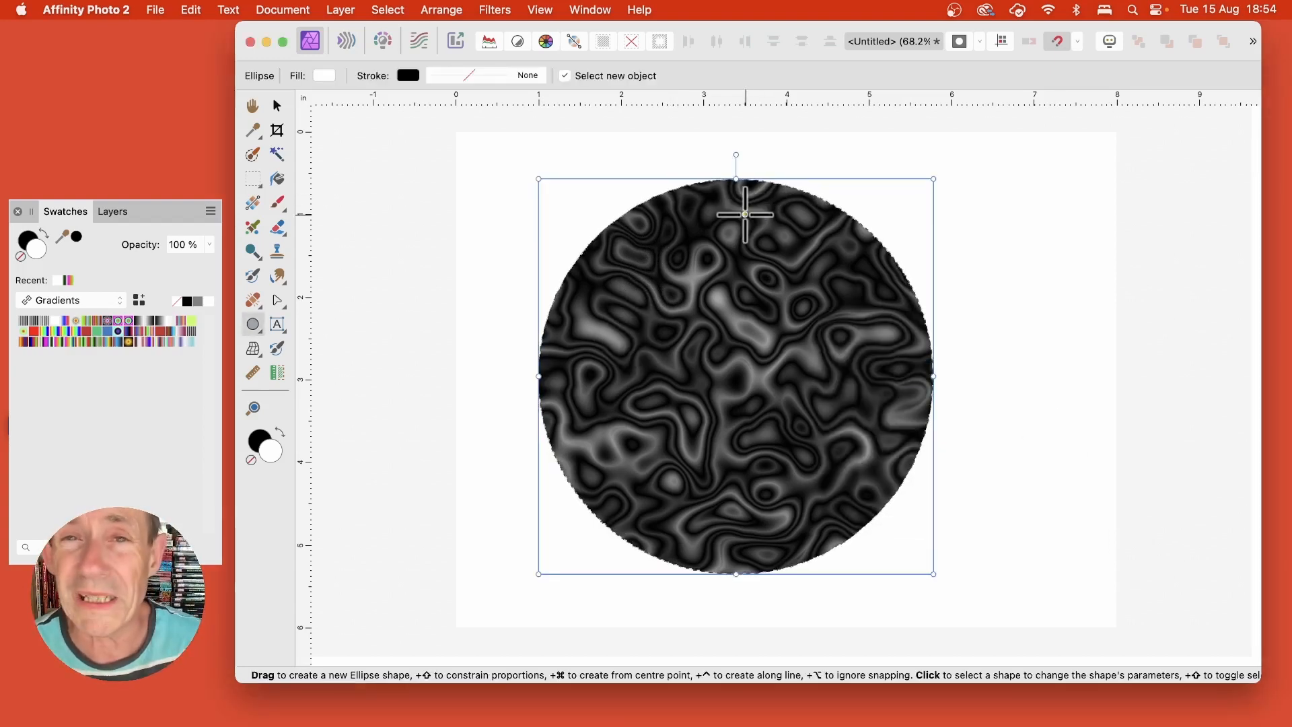
Brighten the darkened noise pattern in the circle with another Auto Levels correction
{"action": "left_click", "coordinate": [496, 10]}
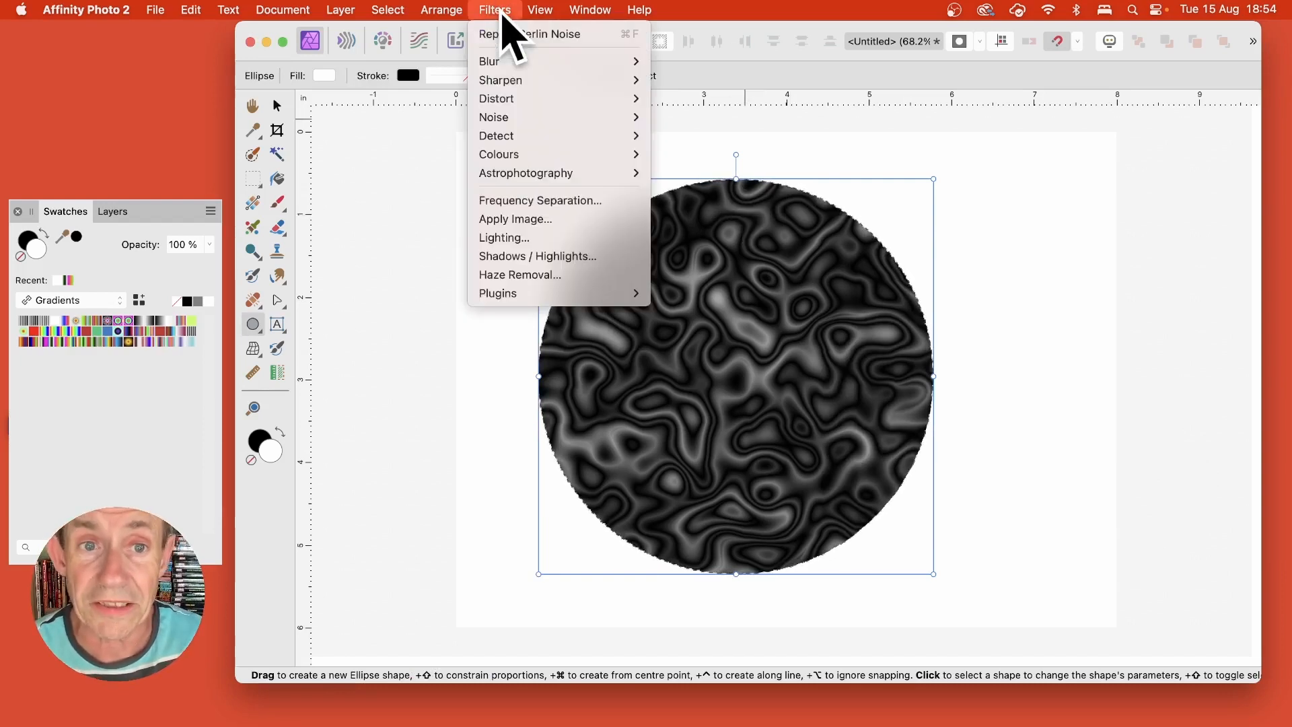
{"action": "mouse_move", "coordinate": [599, 154]}
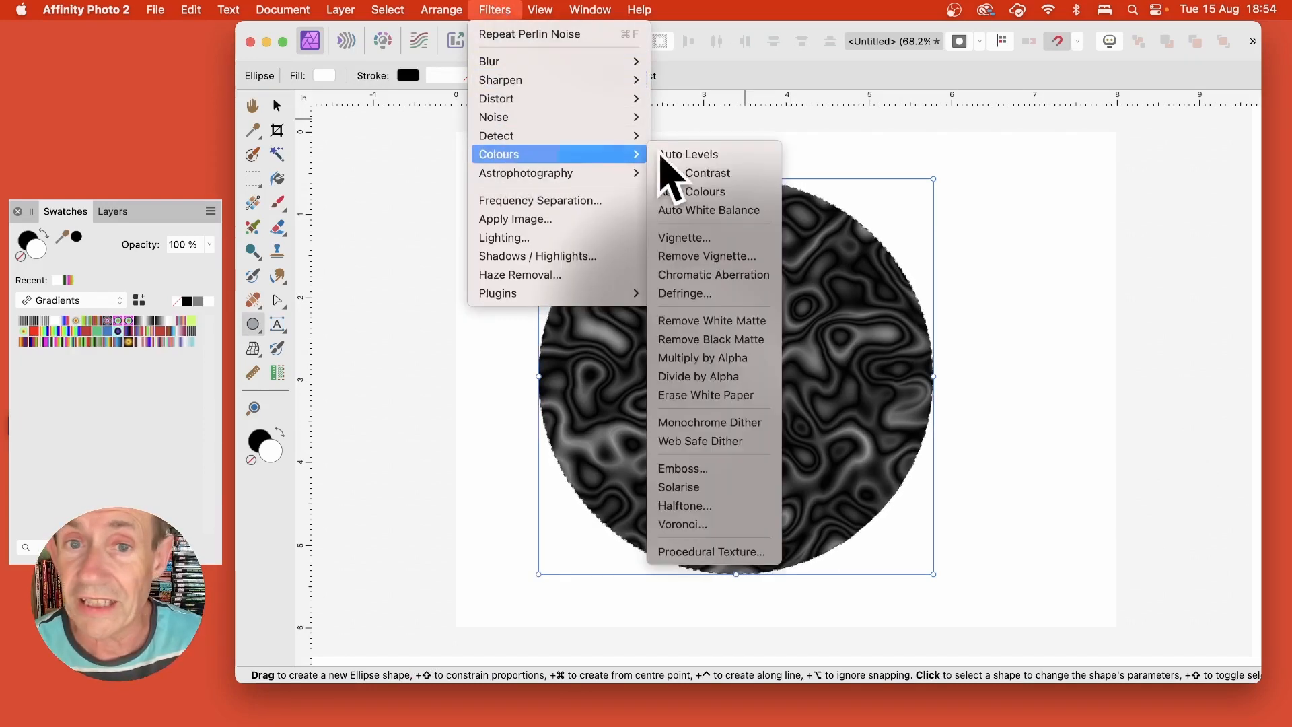
{"action": "left_click", "coordinate": [675, 153]}
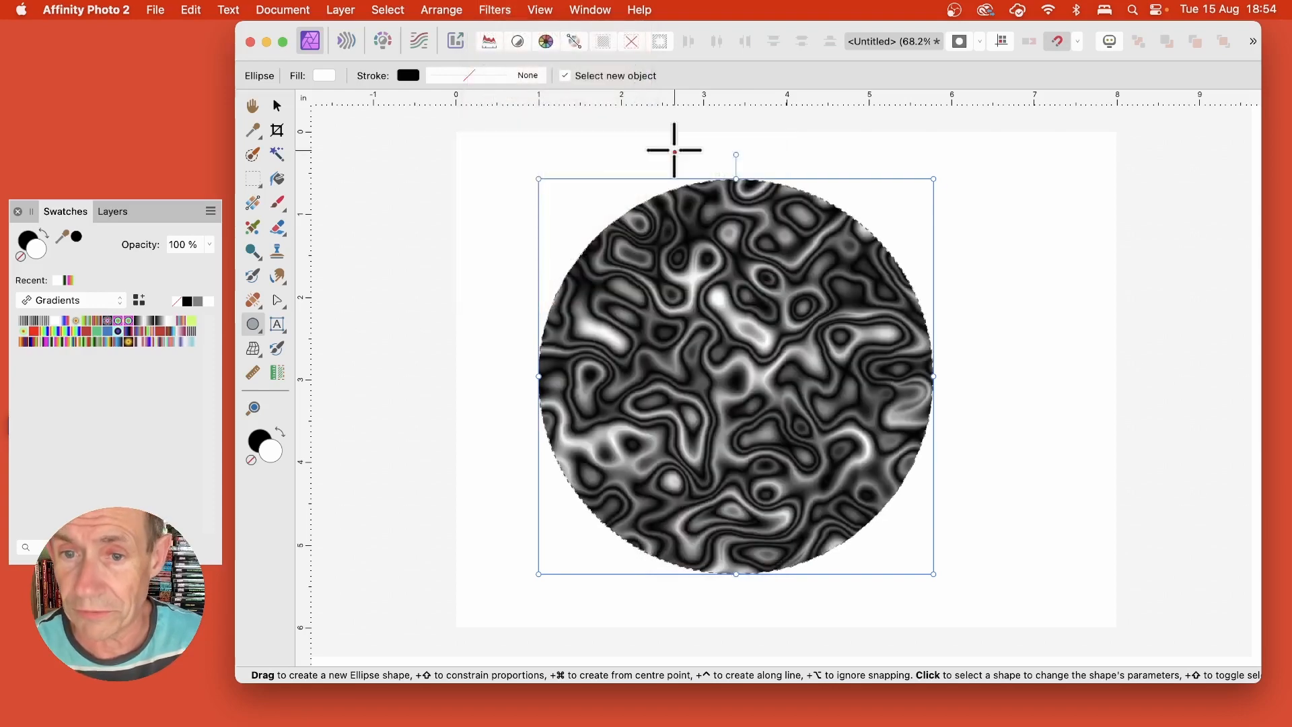
Add one more Perlin Noise layer of detail to the circle, keeping 16 px octaves, 268.5 px zoom and Difference blending
{"action": "left_click", "coordinate": [496, 8]}
{"action": "mouse_move", "coordinate": [633, 119]}
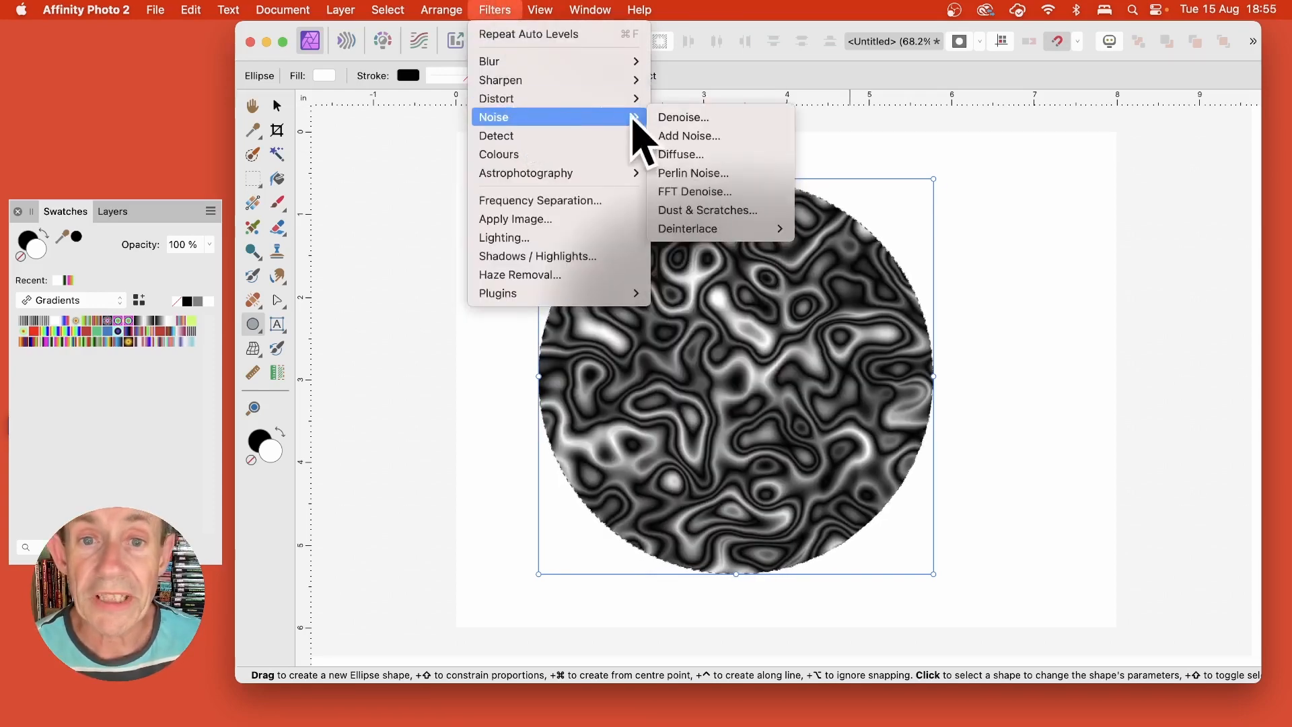
{"action": "left_click", "coordinate": [672, 173]}
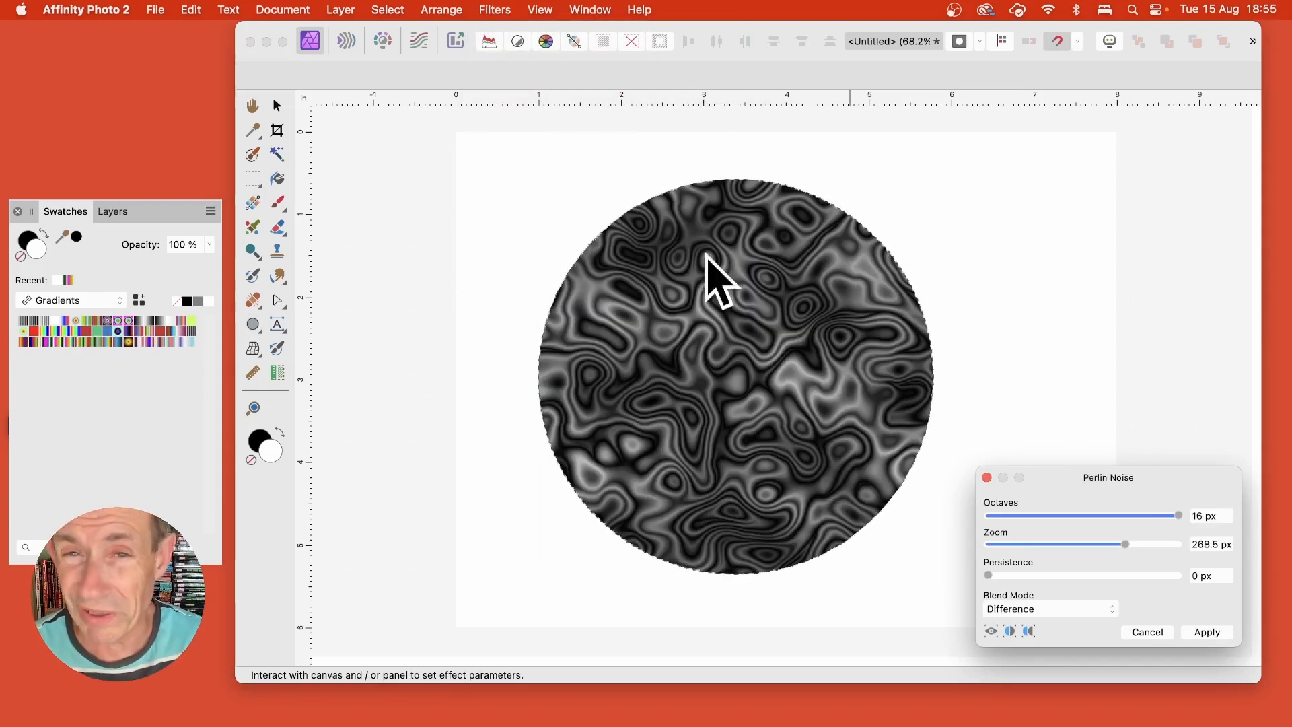
{"action": "left_click", "coordinate": [1205, 633]}
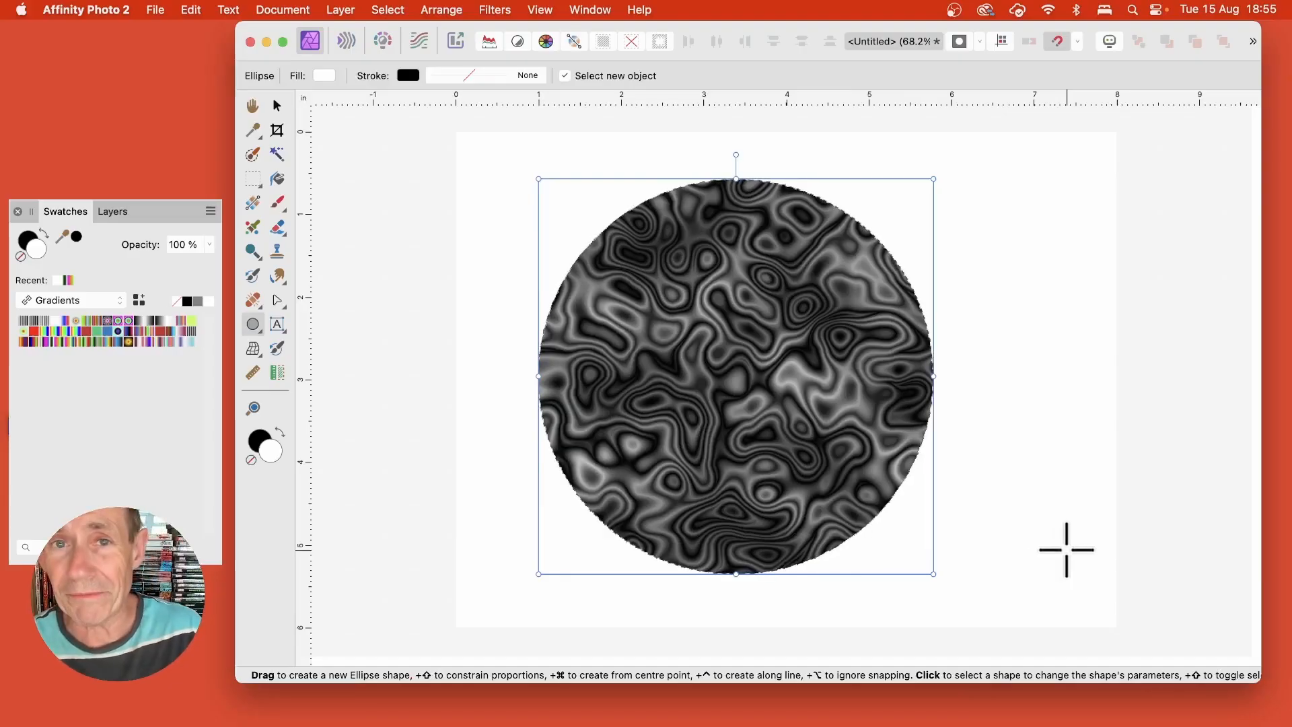
Soften the noise texture in the circle with a Gaussian Blur of 5.5 px radius
{"action": "left_click", "coordinate": [499, 9]}
{"action": "mouse_move", "coordinate": [592, 61]}
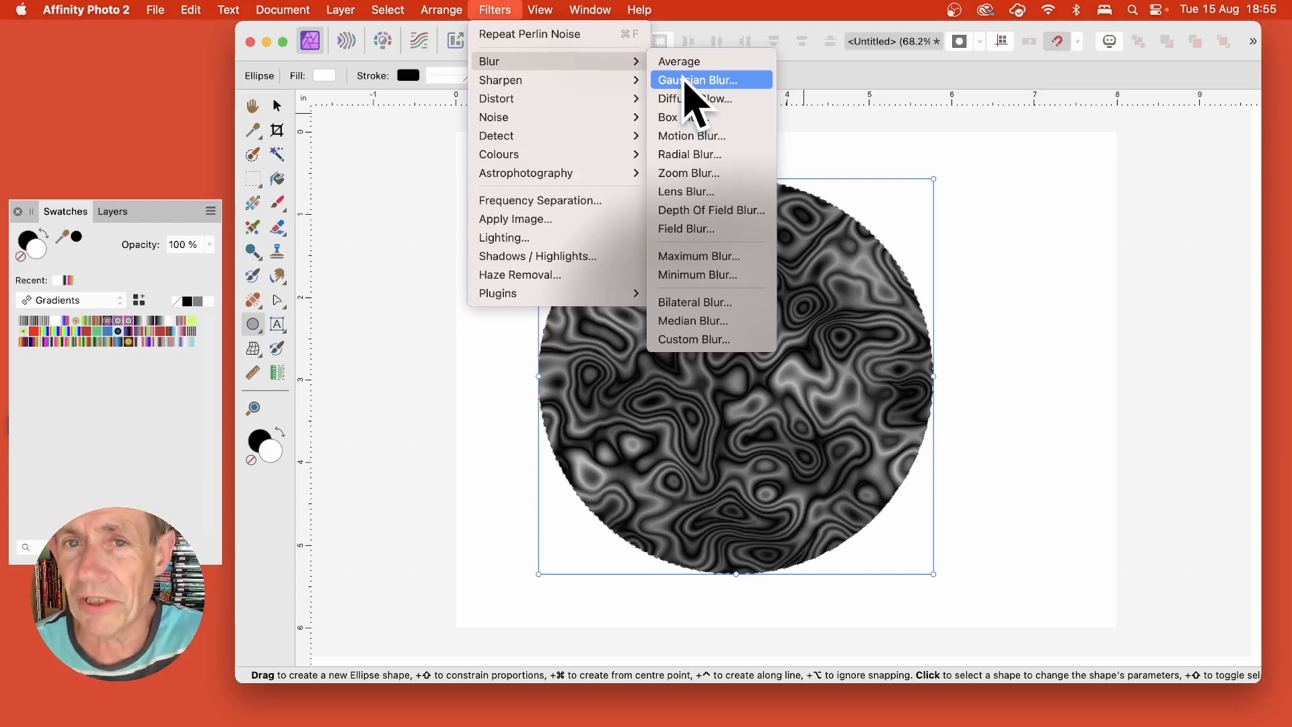
{"action": "left_click", "coordinate": [685, 81]}
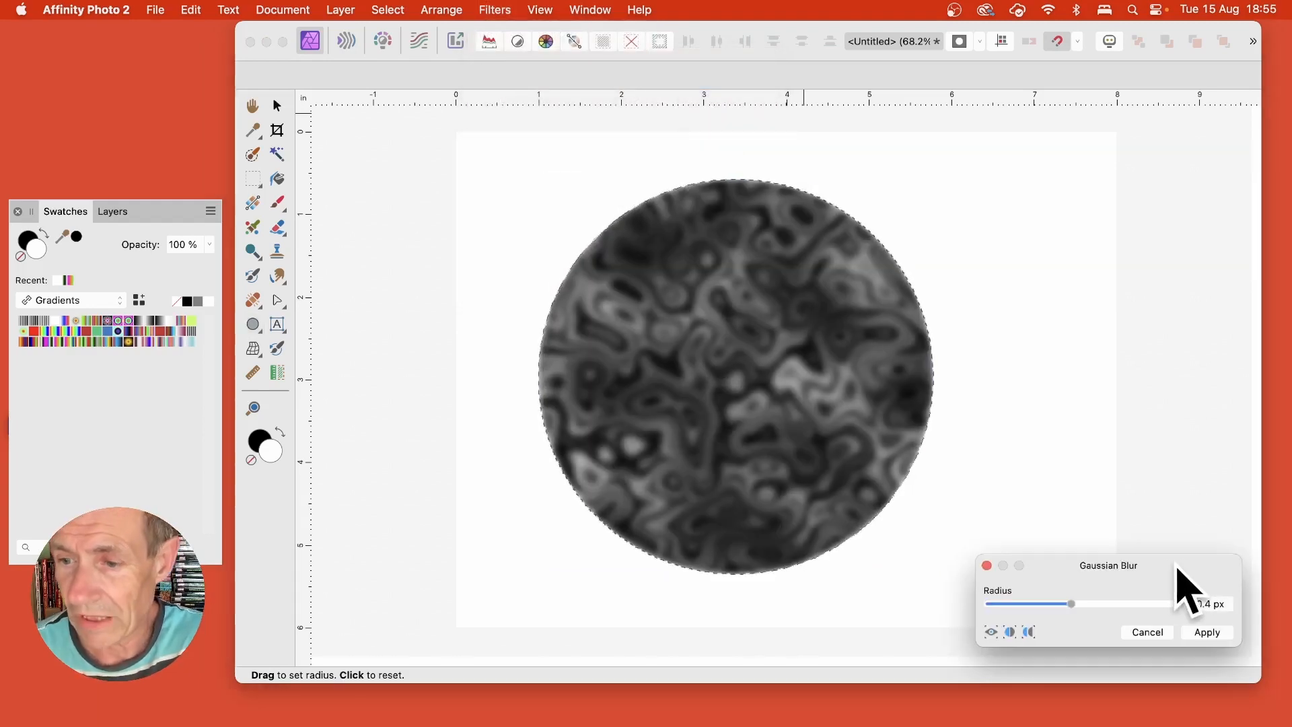
{"action": "left_click_drag", "start_coordinate": [1177, 591], "coordinate": [969, 322]}
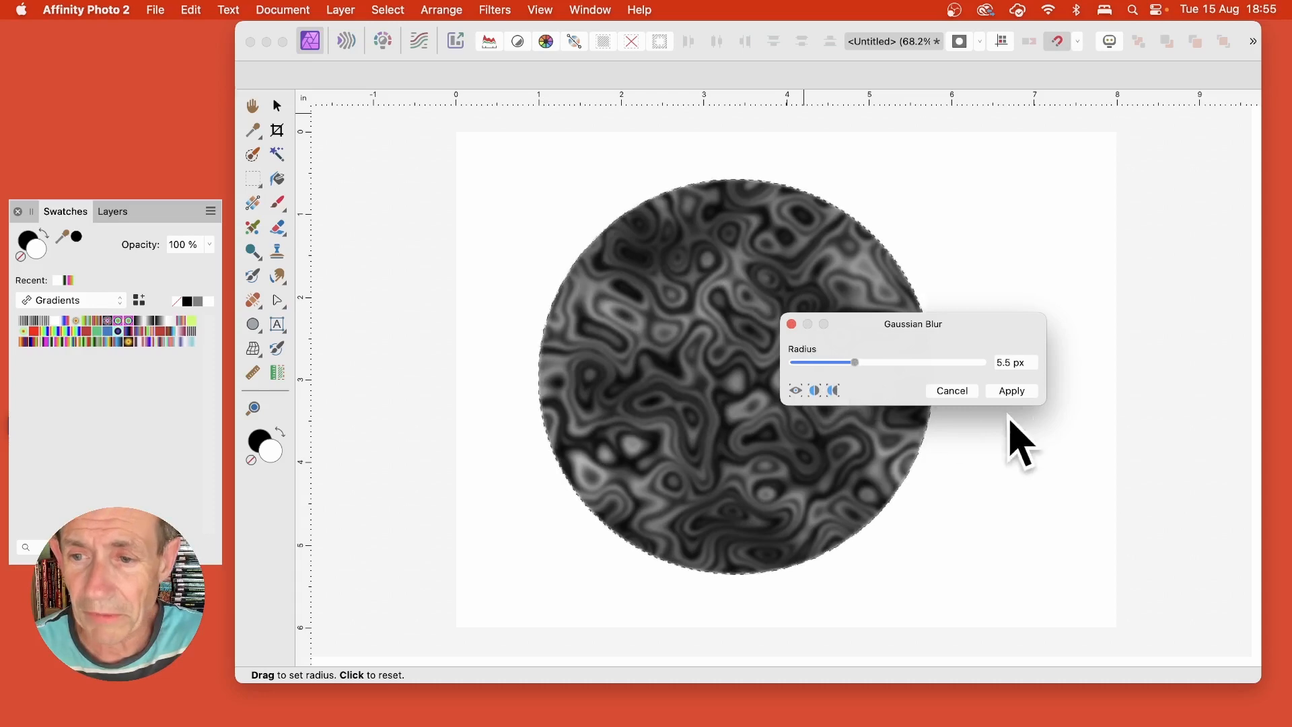
{"action": "left_click", "coordinate": [1011, 391]}
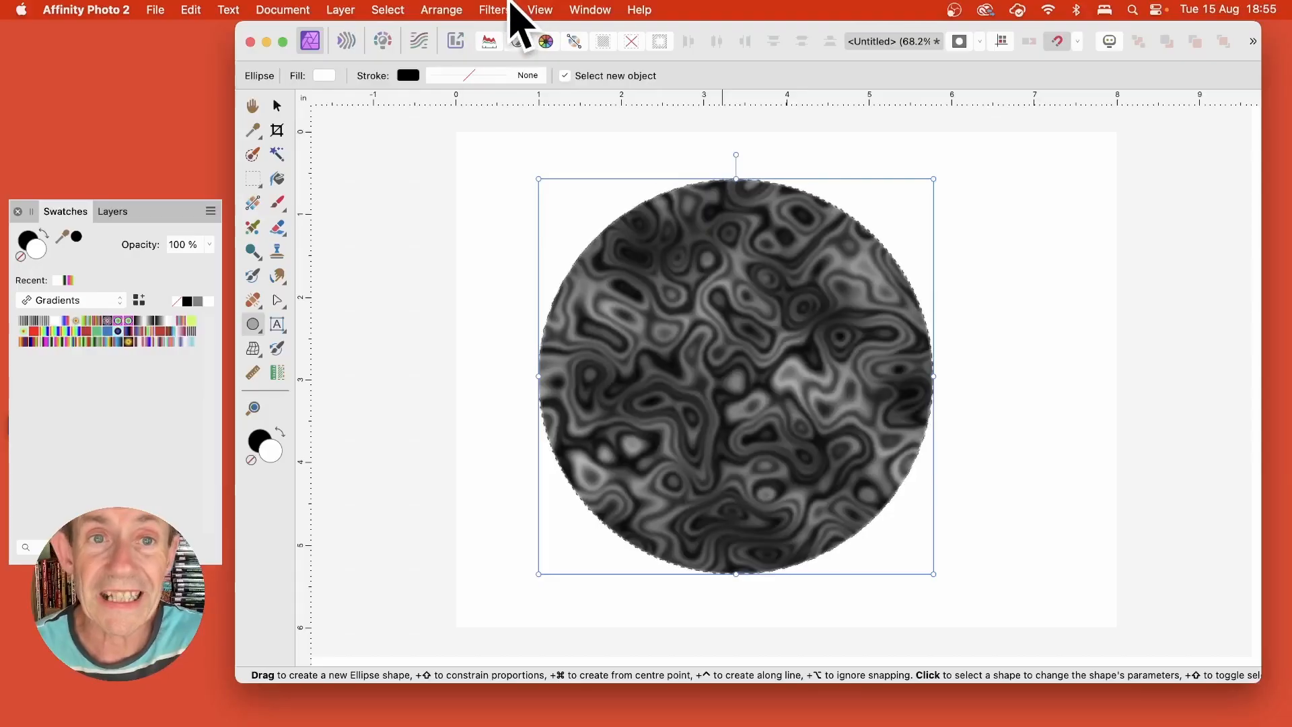
Start the Lighting filter on the circle with a Directional light aimed at about 128.8° azimuth and 52° elevation
{"action": "left_click", "coordinate": [510, 11]}
{"action": "left_click", "coordinate": [542, 240]}
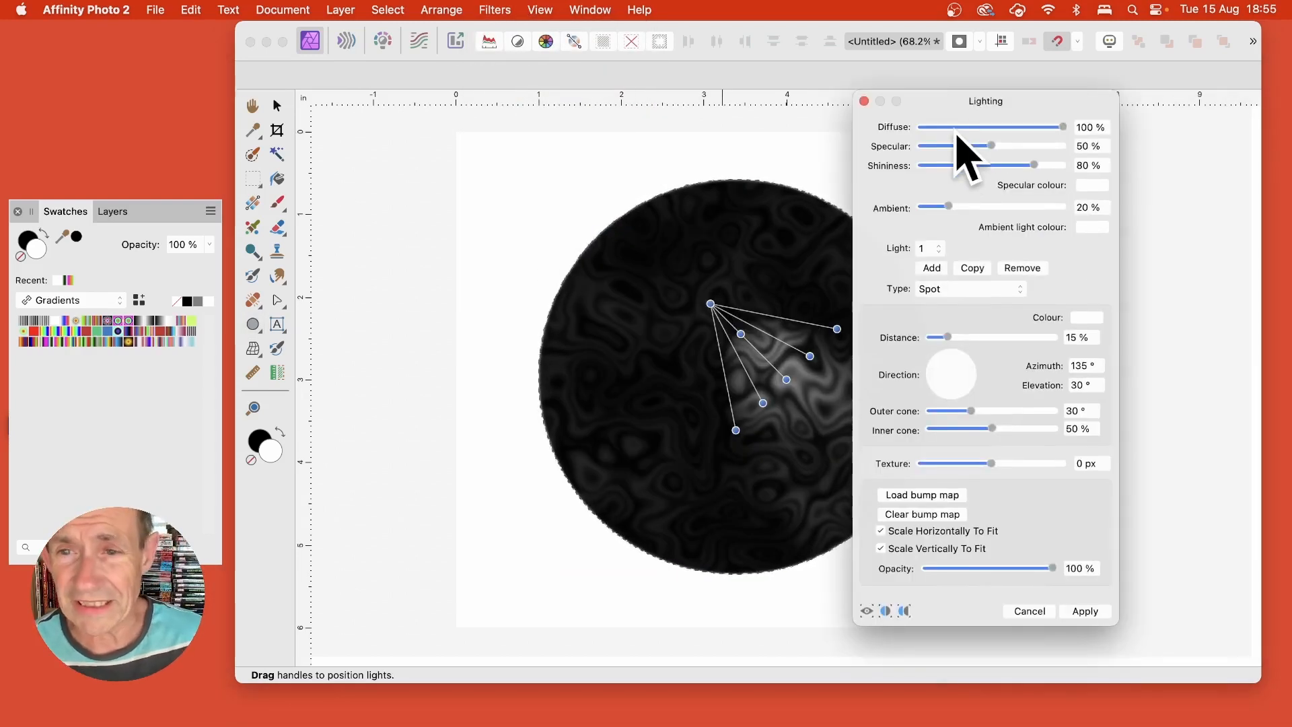
{"action": "left_click", "coordinate": [934, 289]}
{"action": "left_click", "coordinate": [948, 326]}
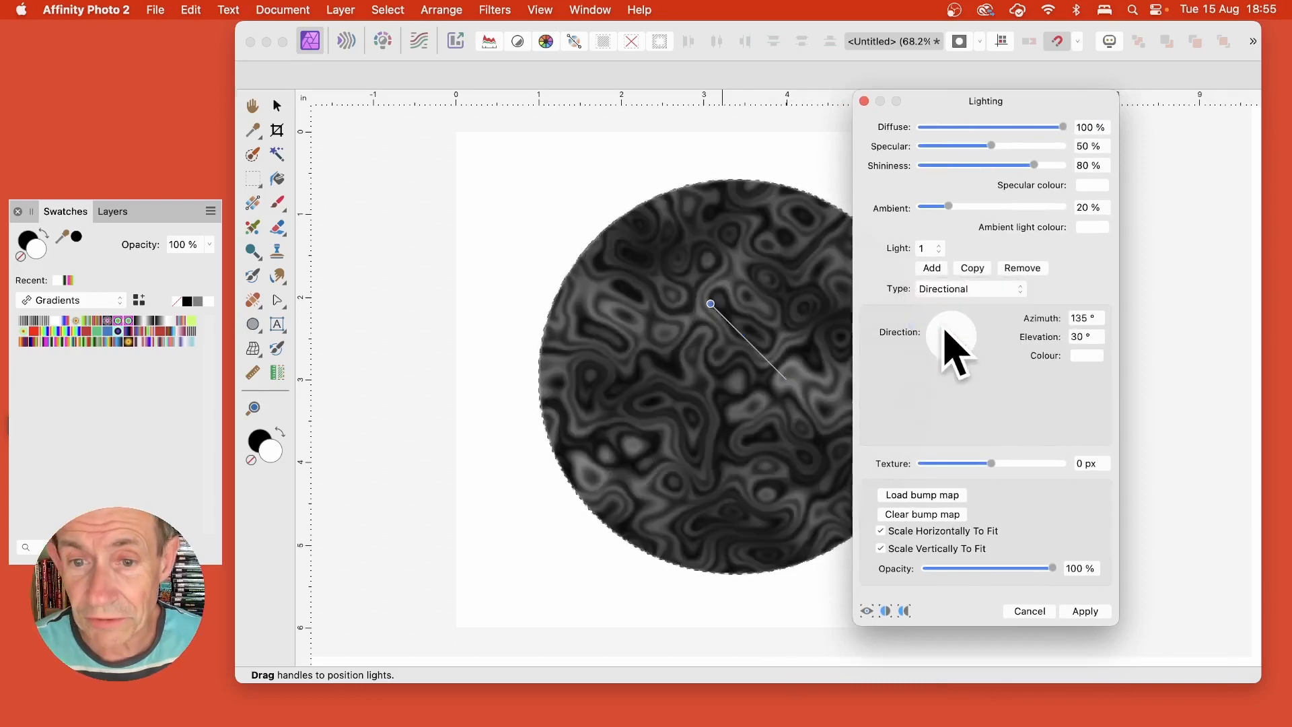
{"action": "left_click_drag", "start_coordinate": [944, 324], "coordinate": [946, 329]}
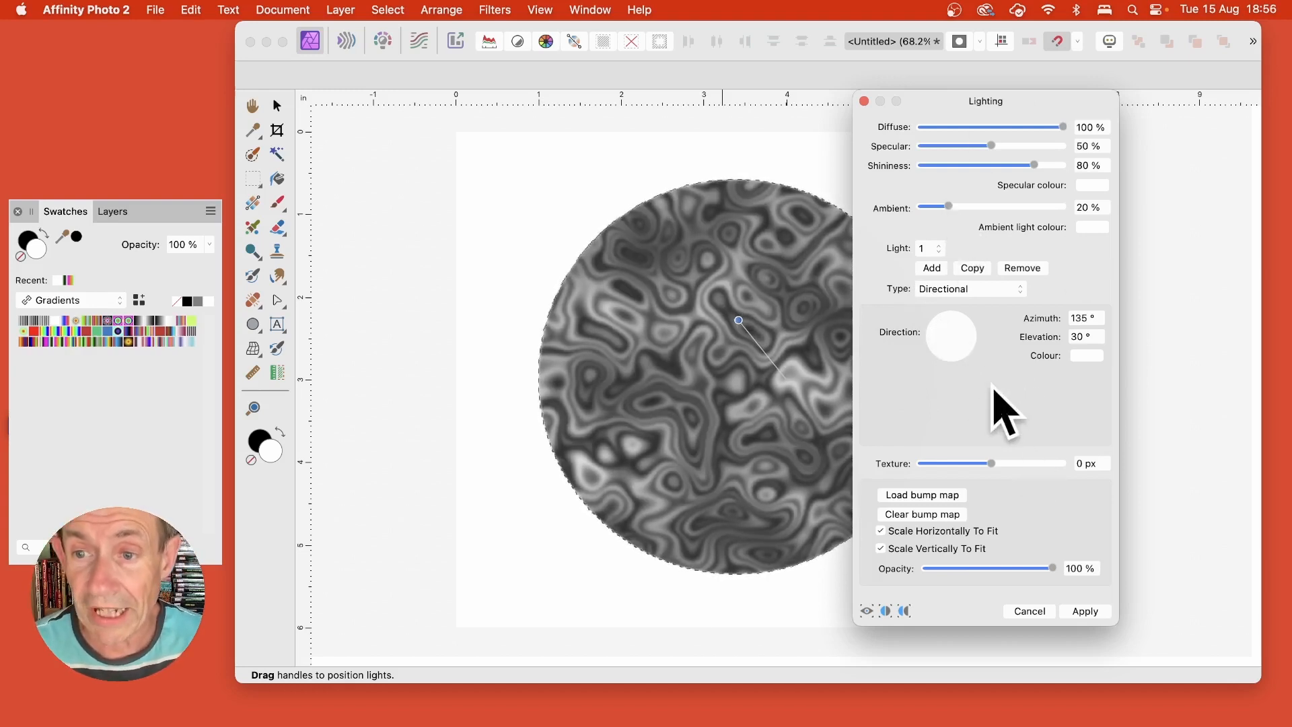
Set the ambient light colour to light green (RGB 165, 255, 112) and the lighting texture to 28.1 px, and apply the filter
{"action": "left_click", "coordinate": [1093, 229]}
{"action": "left_click_drag", "start_coordinate": [1114, 355], "coordinate": [1123, 362]}
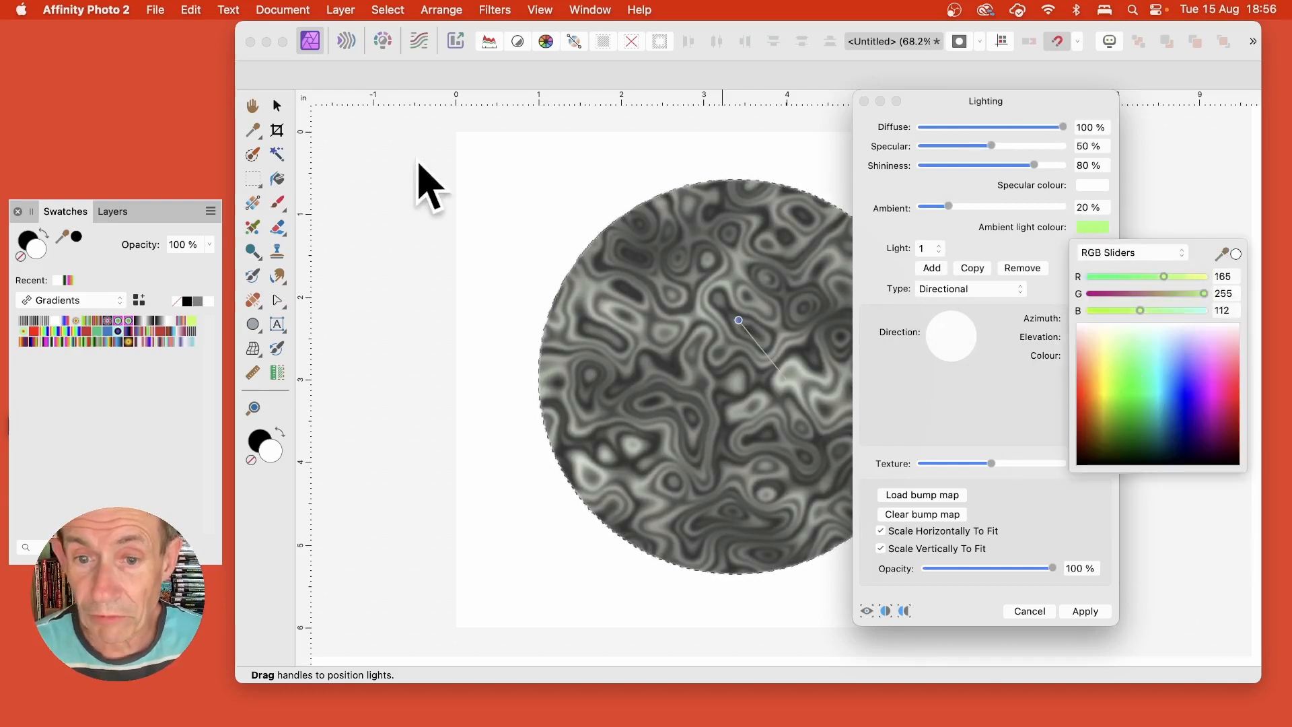
{"action": "left_click", "coordinate": [892, 230]}
{"action": "left_click_drag", "start_coordinate": [989, 463], "coordinate": [1020, 465]}
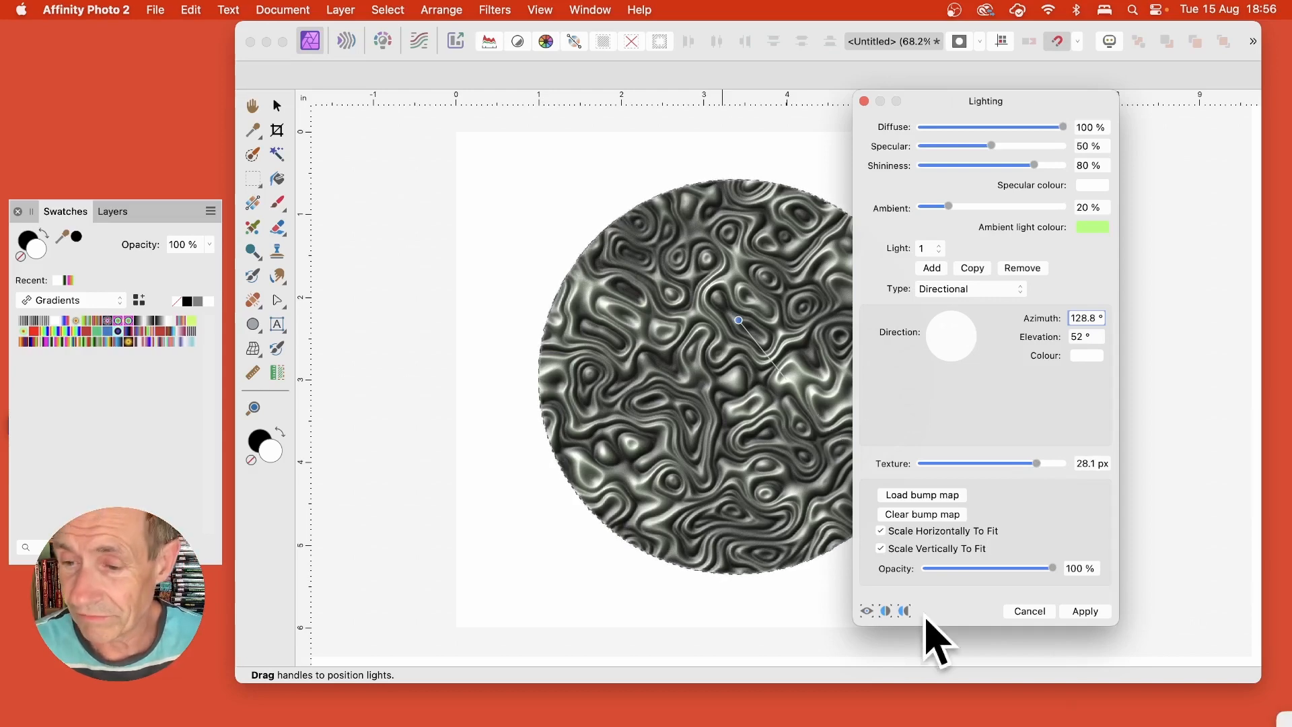
{"action": "left_click", "coordinate": [1084, 611]}
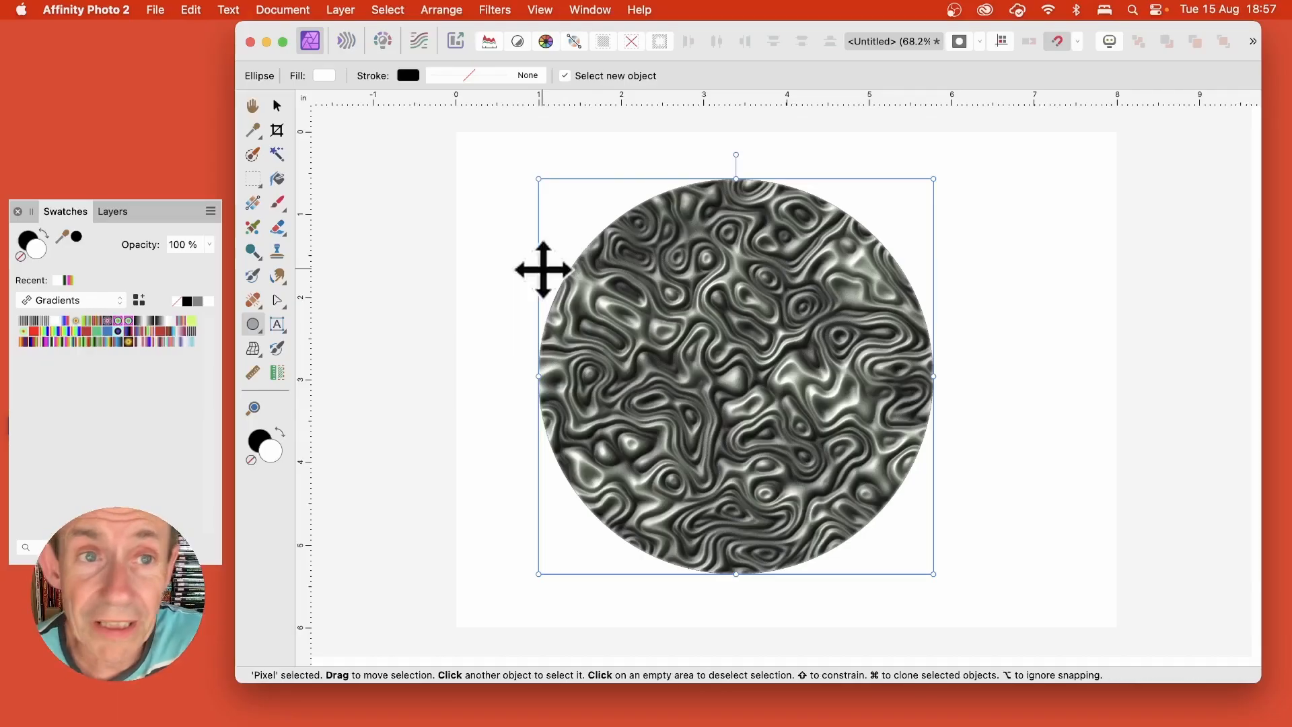
Add a Recolour adjustment layer over the texture with a deep blue hue at 100% saturation
{"action": "left_click", "coordinate": [342, 9]}
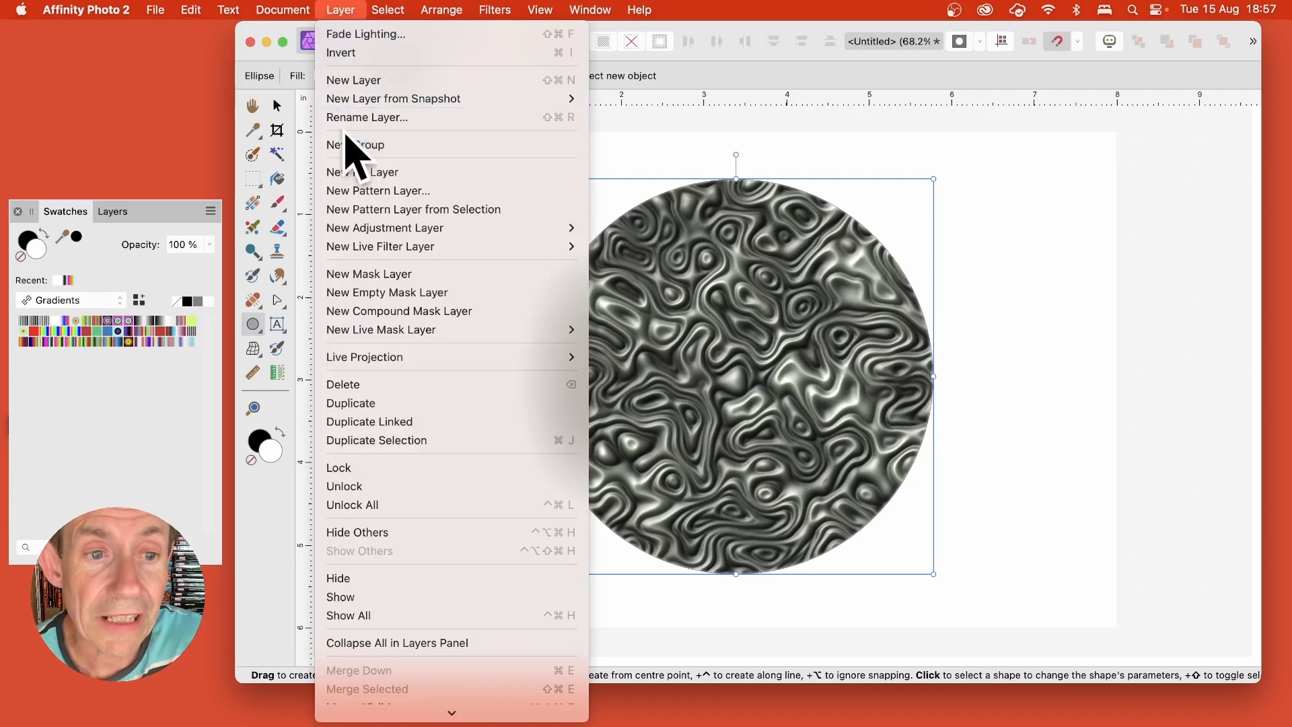
{"action": "mouse_move", "coordinate": [373, 229]}
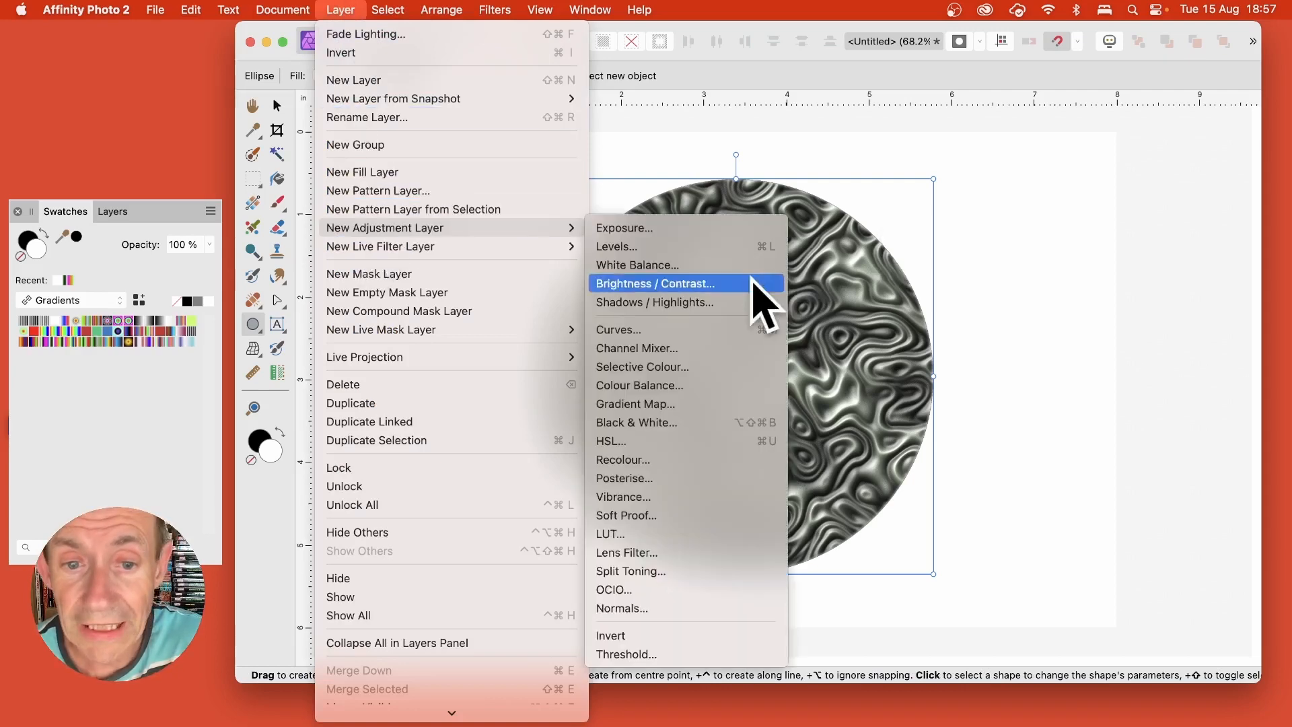
{"action": "left_click", "coordinate": [666, 460]}
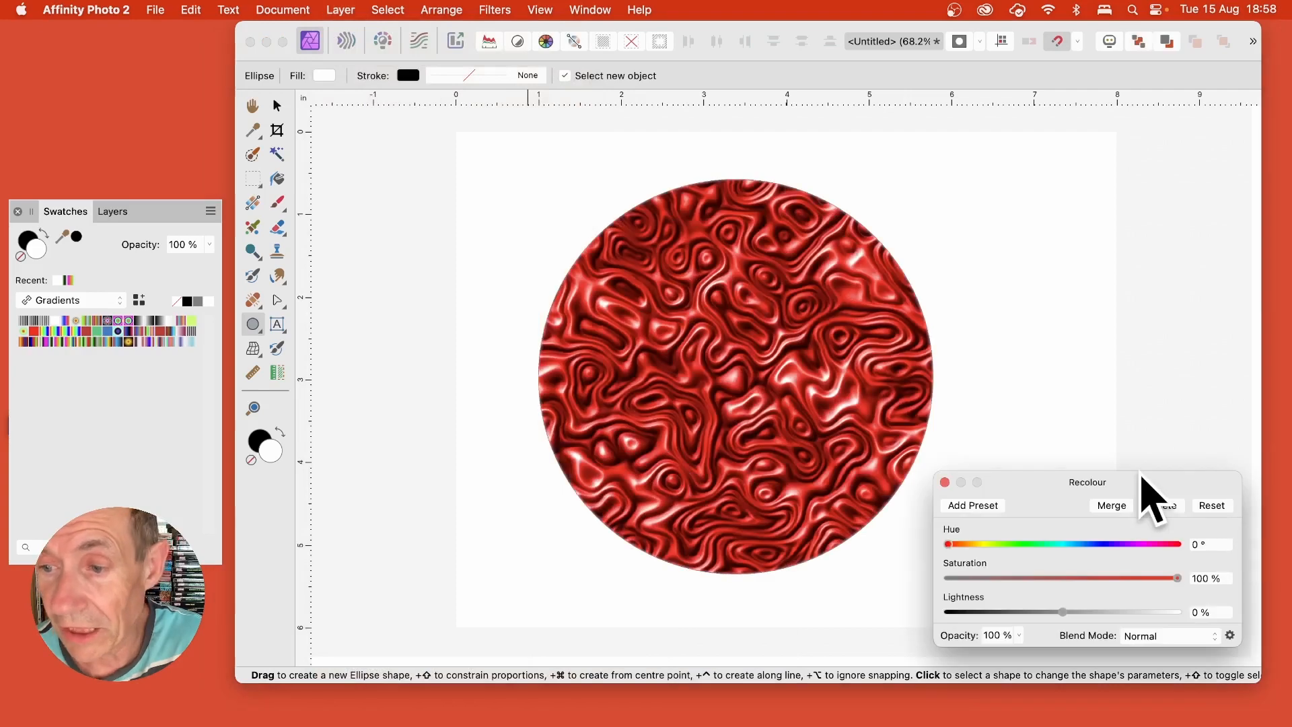
{"action": "left_click_drag", "start_coordinate": [1148, 496], "coordinate": [980, 269]}
{"action": "left_click_drag", "start_coordinate": [843, 317], "coordinate": [929, 317]}
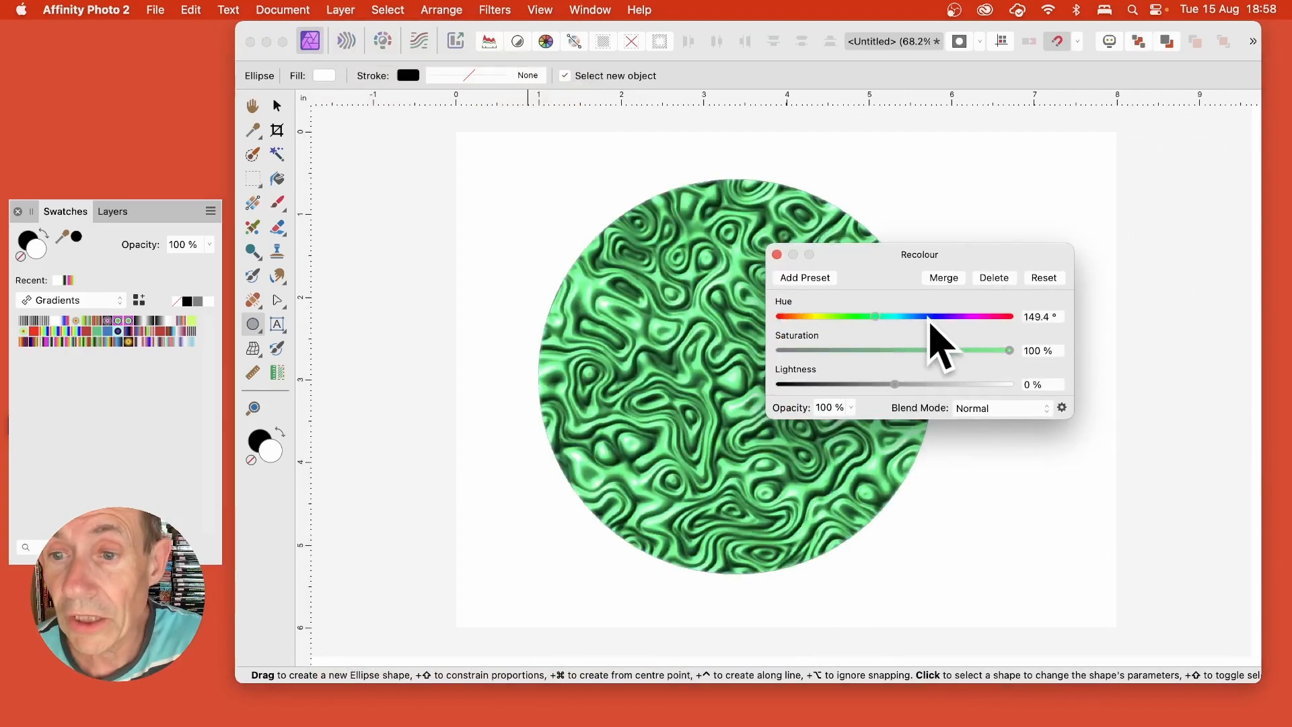
{"action": "left_click", "coordinate": [776, 254]}
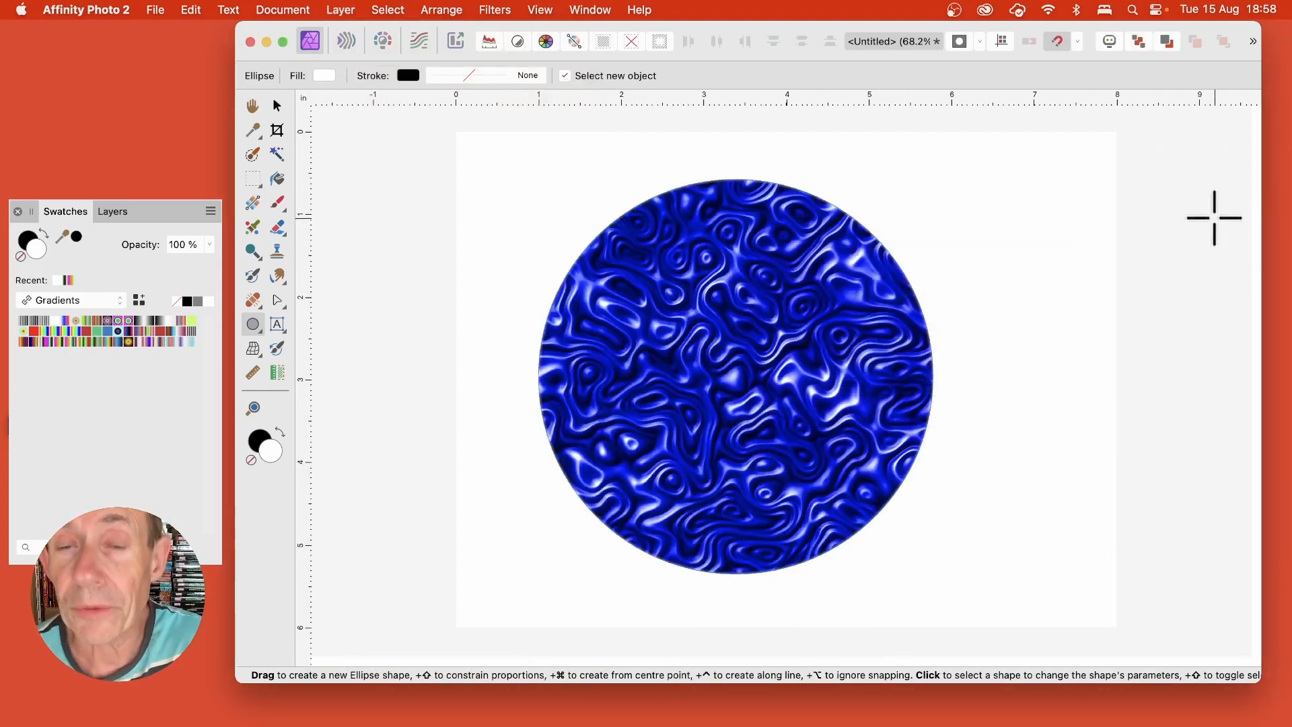